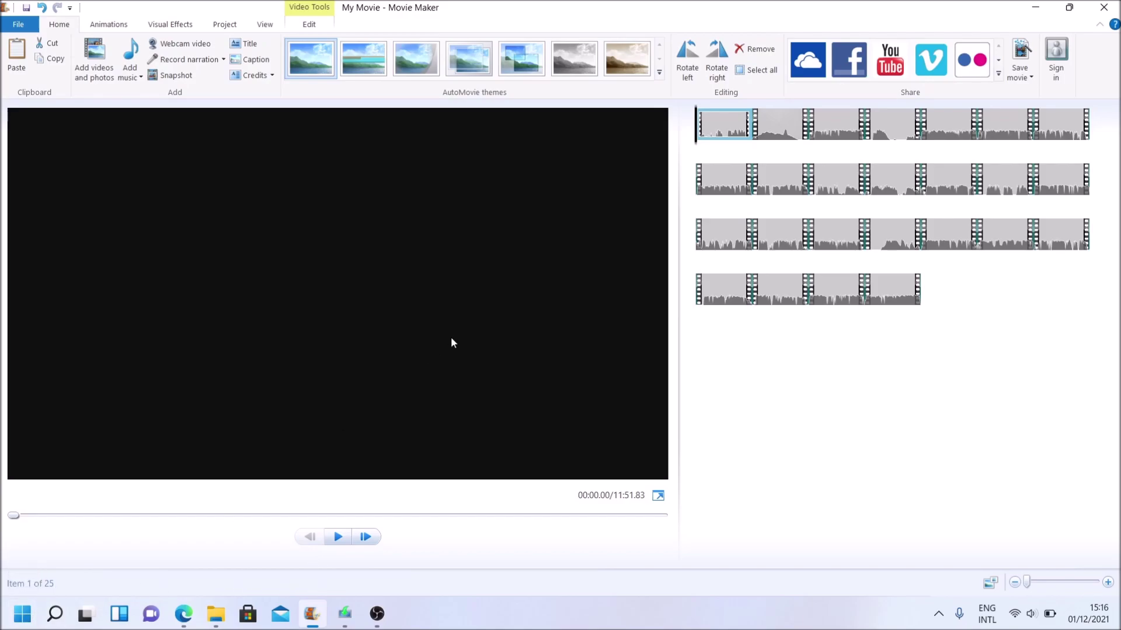
- Scrub the first clip to about 7 then 6 seconds, then bring the Globuri Lidl folder forward
left_click(22, 615)
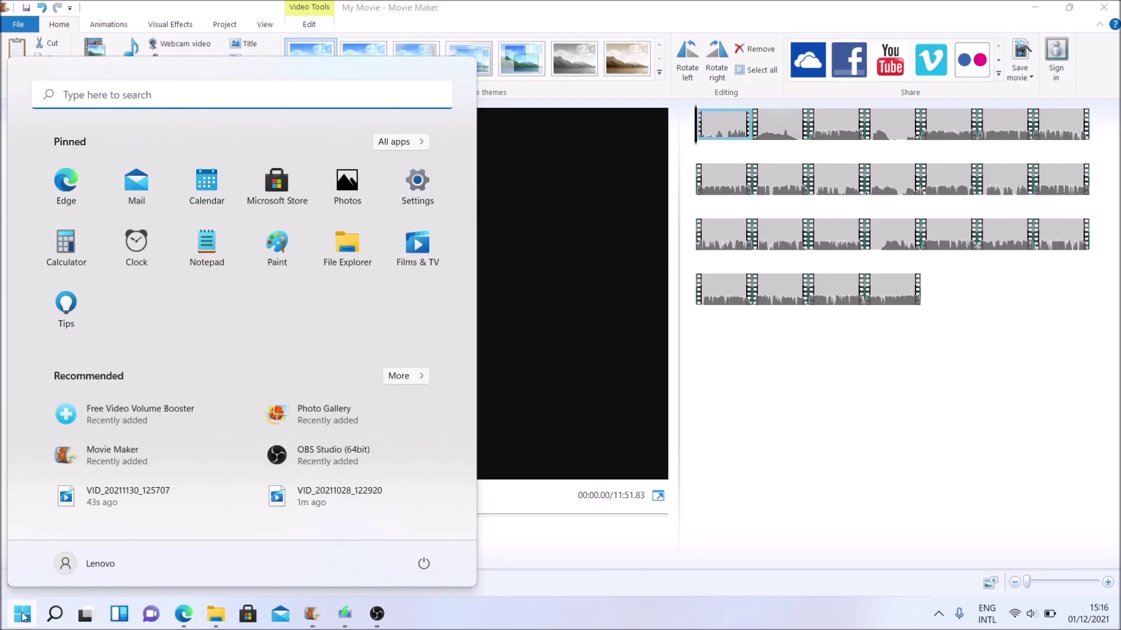
left_click(788, 376)
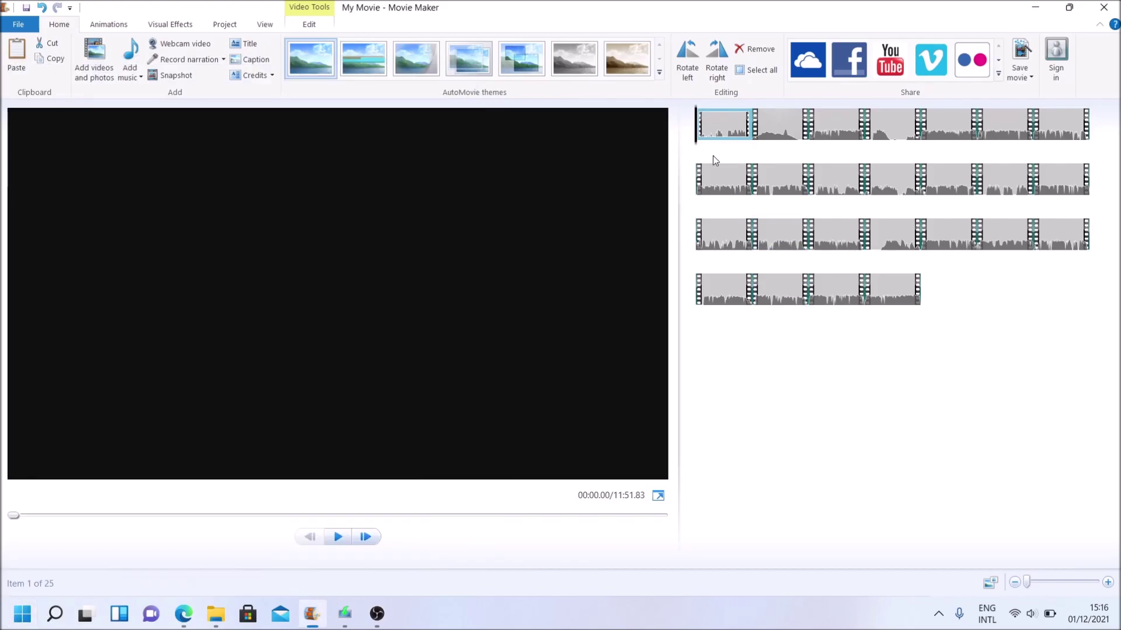
left_click_drag(695, 125, 947, 151)
left_click_drag(837, 149, 722, 150)
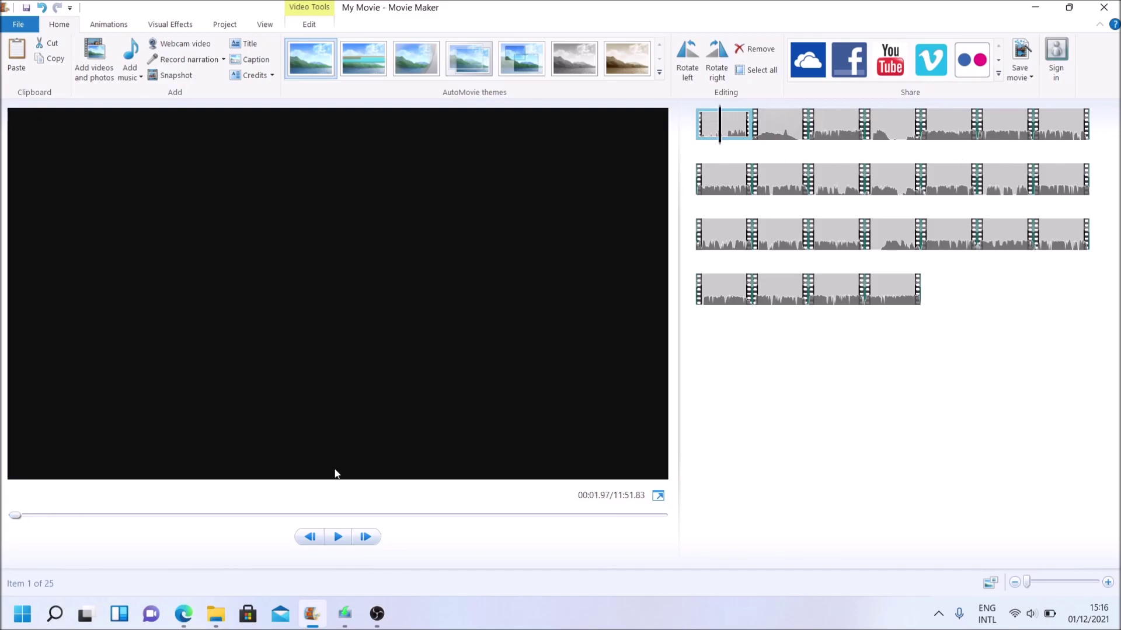
mouse_move(215, 613)
left_click(271, 552)
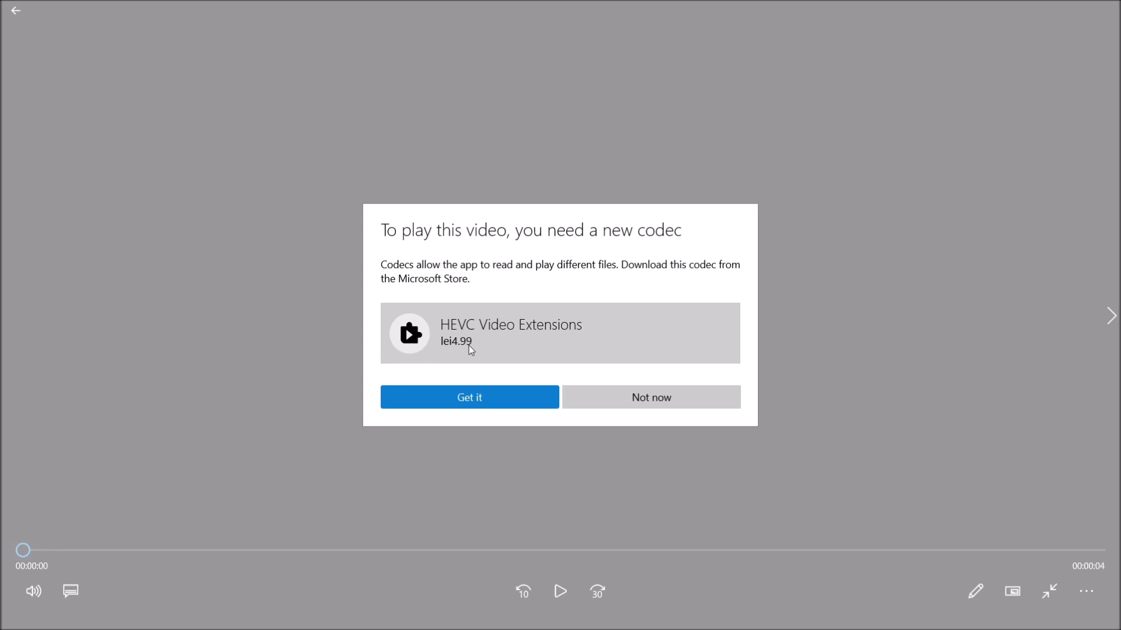
left_click(629, 399)
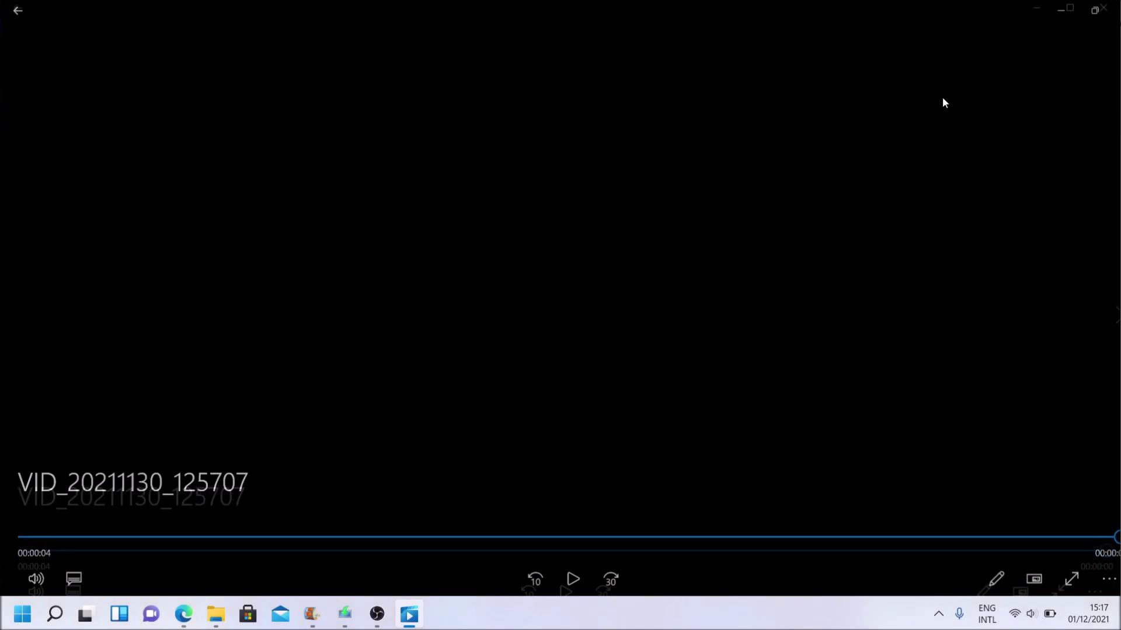
left_click(1103, 9)
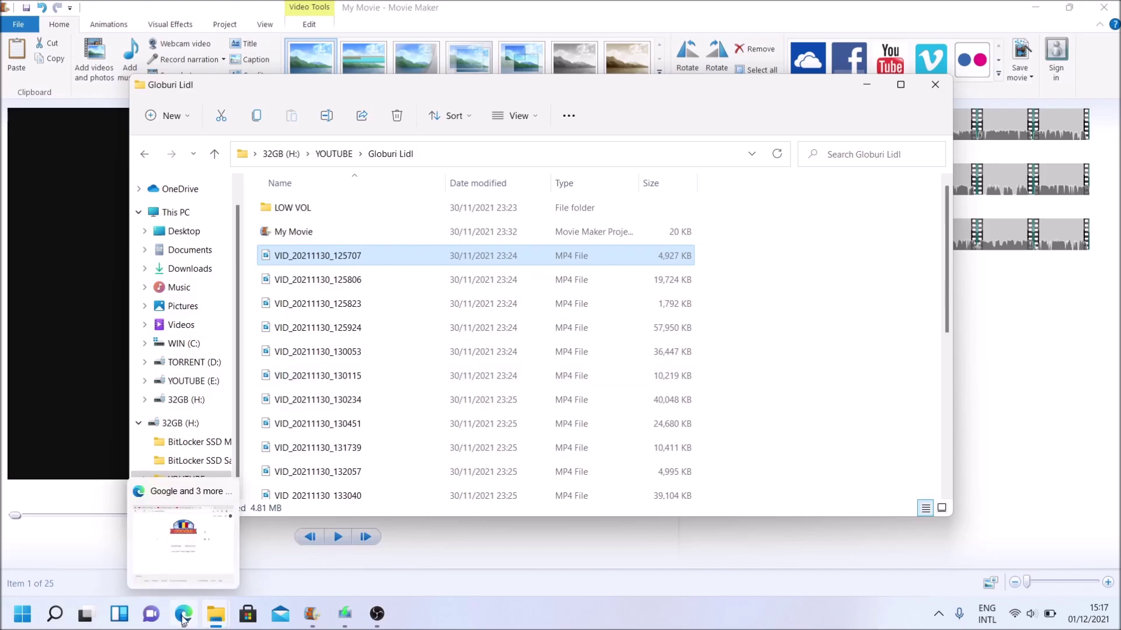
- Maximize Edge, search Google for 'codec pack', and open the Download K-Lite Codec Pack result
left_click(183, 619)
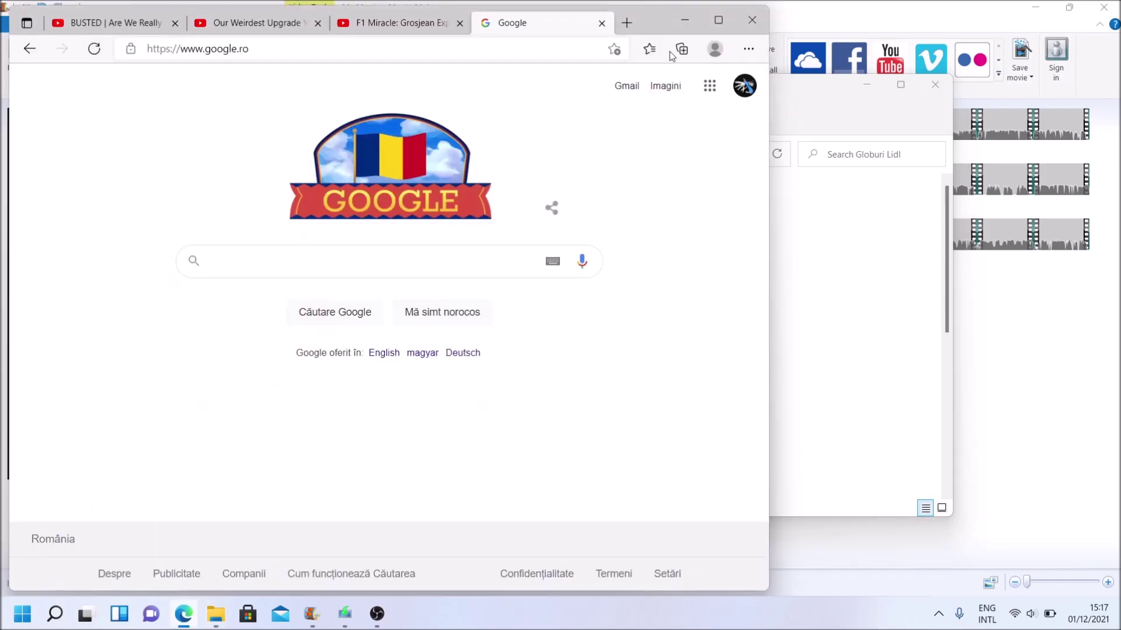
left_click(719, 20)
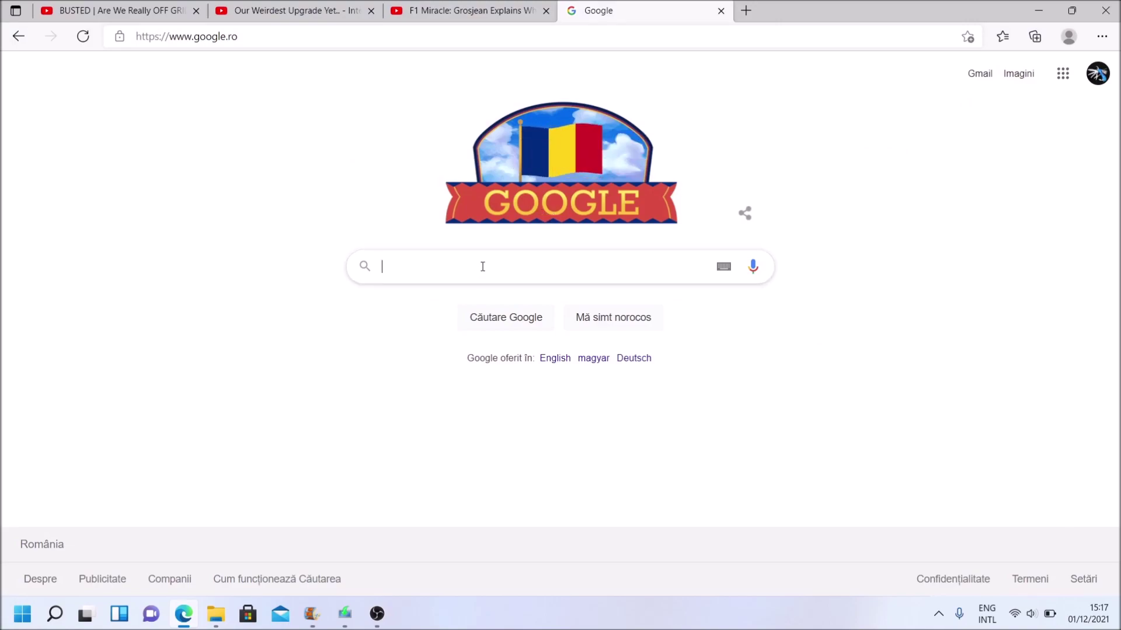
type("codec ")
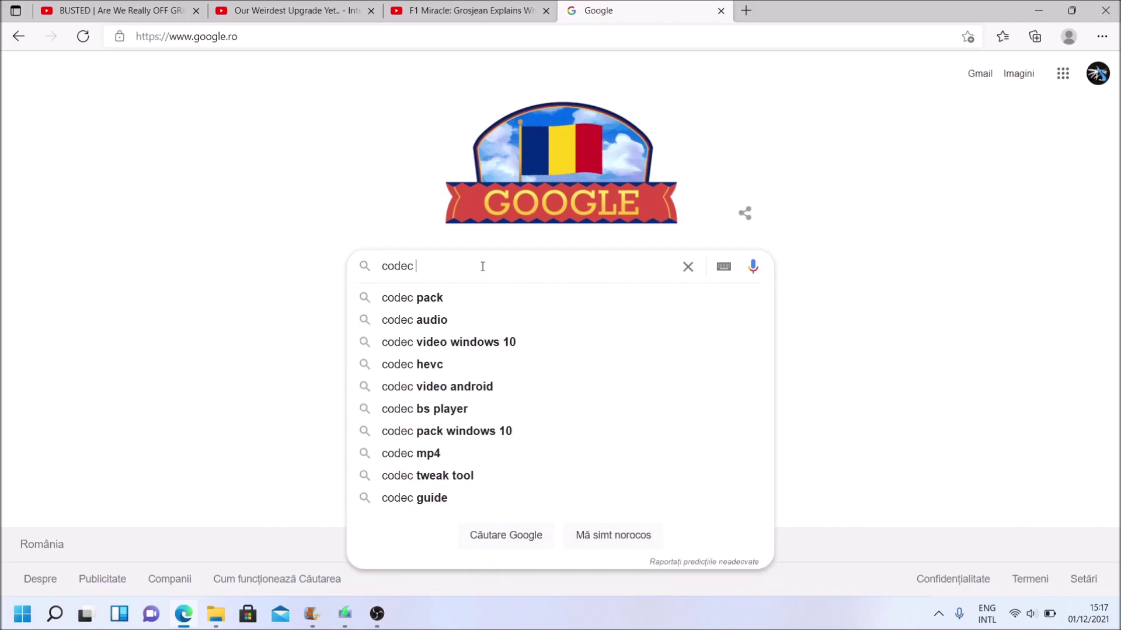
type("pack")
key("Return")
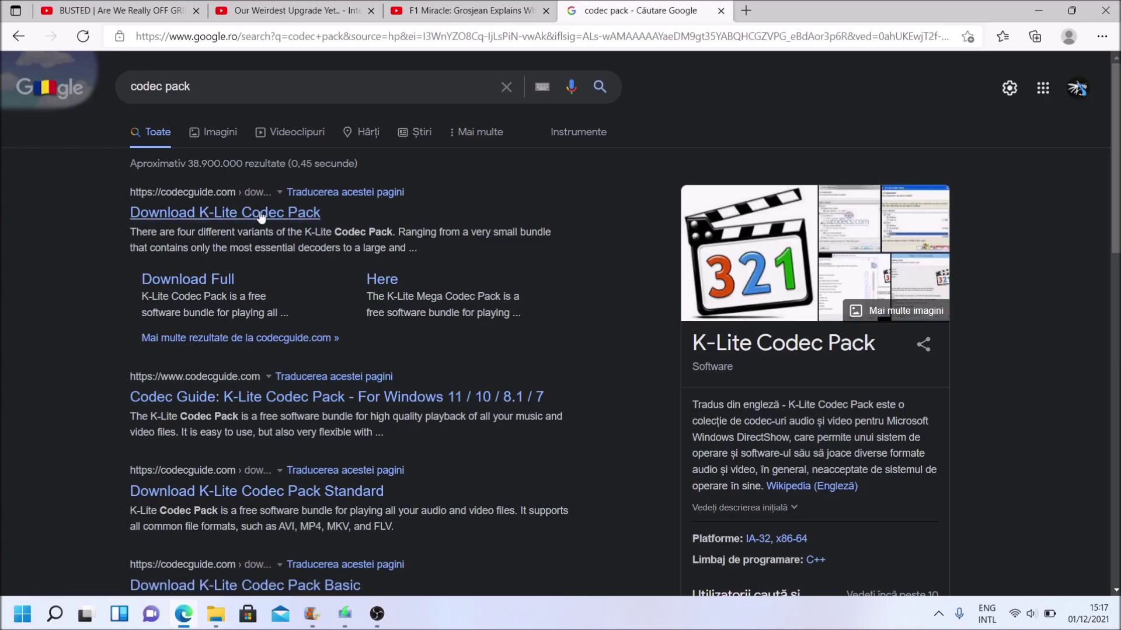
left_click(218, 214)
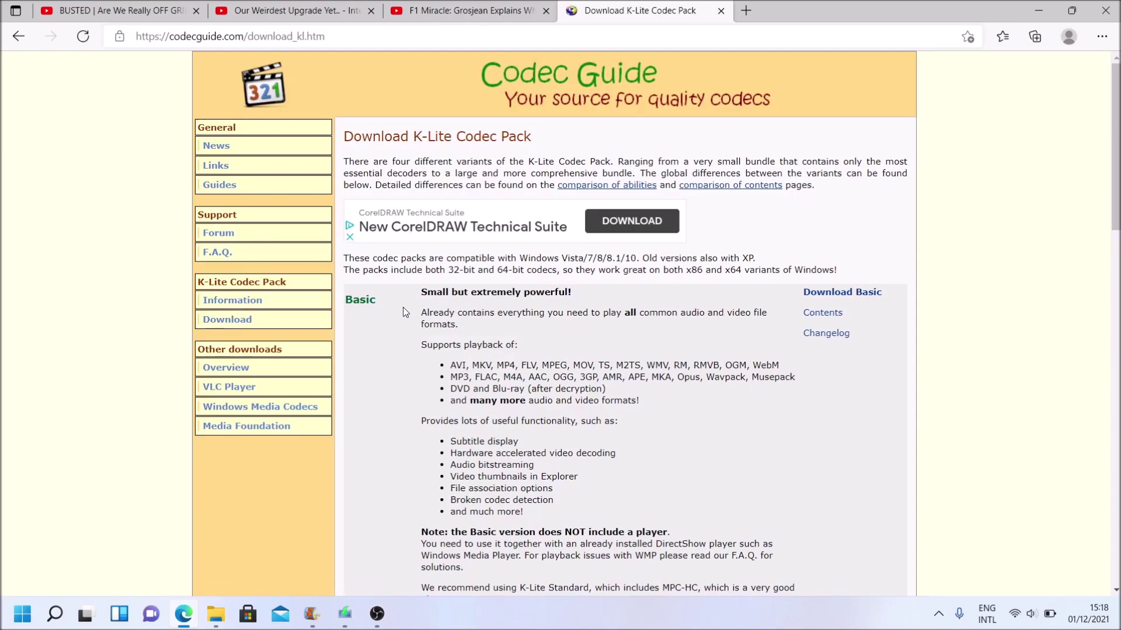
- Compare the K-Lite variants, then download K-Lite_Codec_Pack_1653_Basic.exe from Server 1
left_click_drag(379, 304, 345, 303)
scroll(382, 338, "down", 4)
left_click(381, 331)
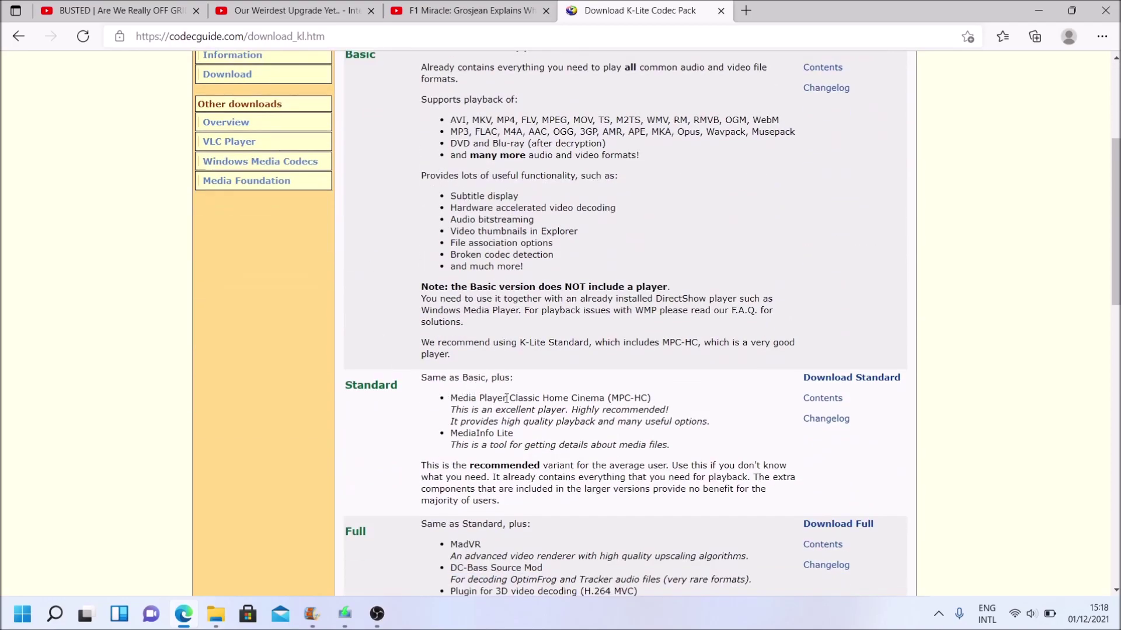
left_click_drag(458, 433, 514, 434)
left_click_drag(450, 399, 568, 387)
scroll(693, 416, "down", 2)
scroll(693, 416, "up", 6)
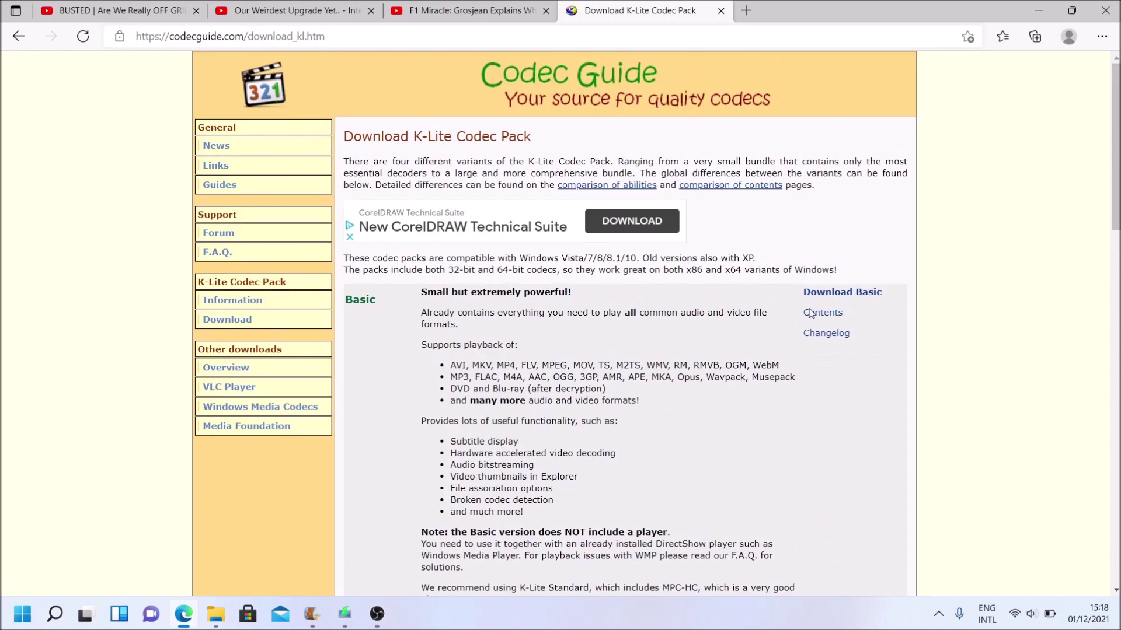
left_click(847, 294)
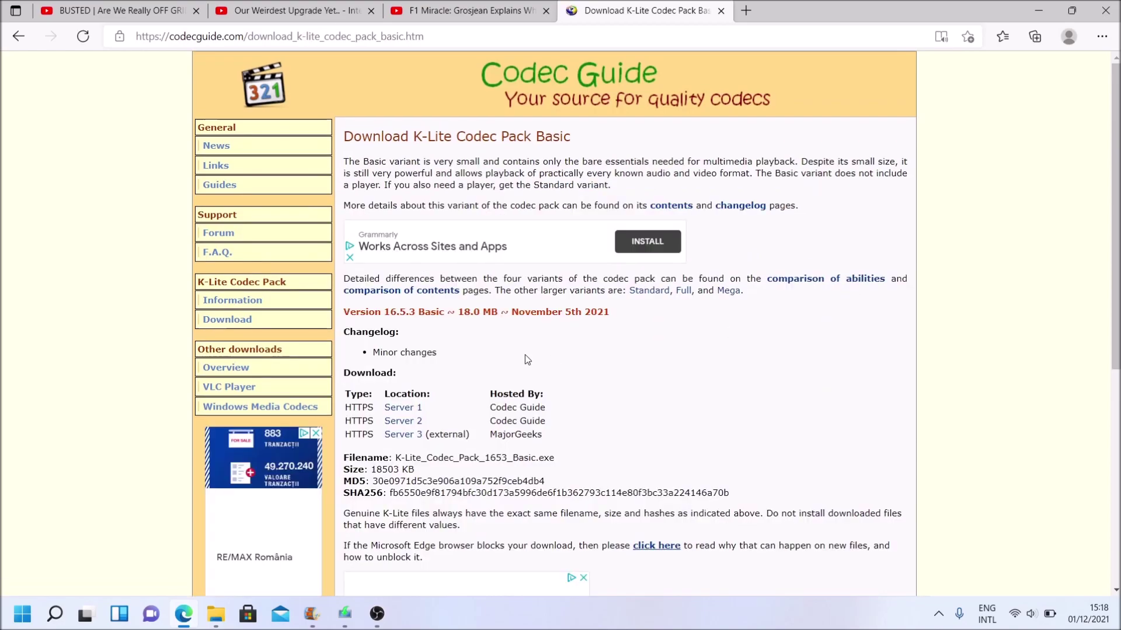
left_click(406, 411)
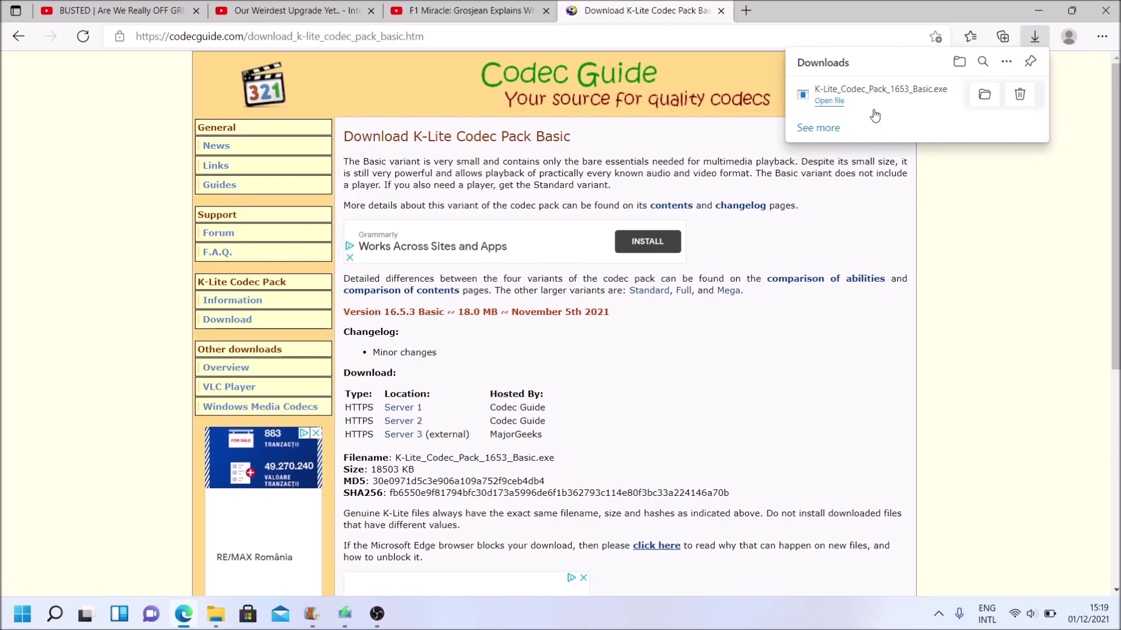
- Launch the 16.5.3 Basic installer and accept Normal mode and the default player preferences
left_click(825, 108)
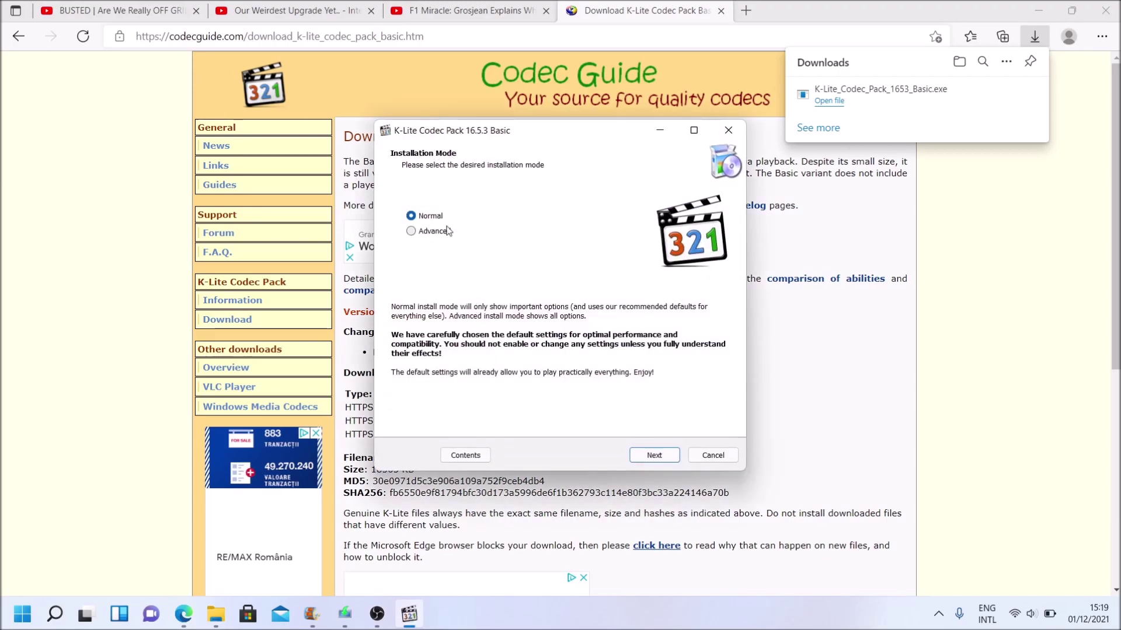
left_click(663, 458)
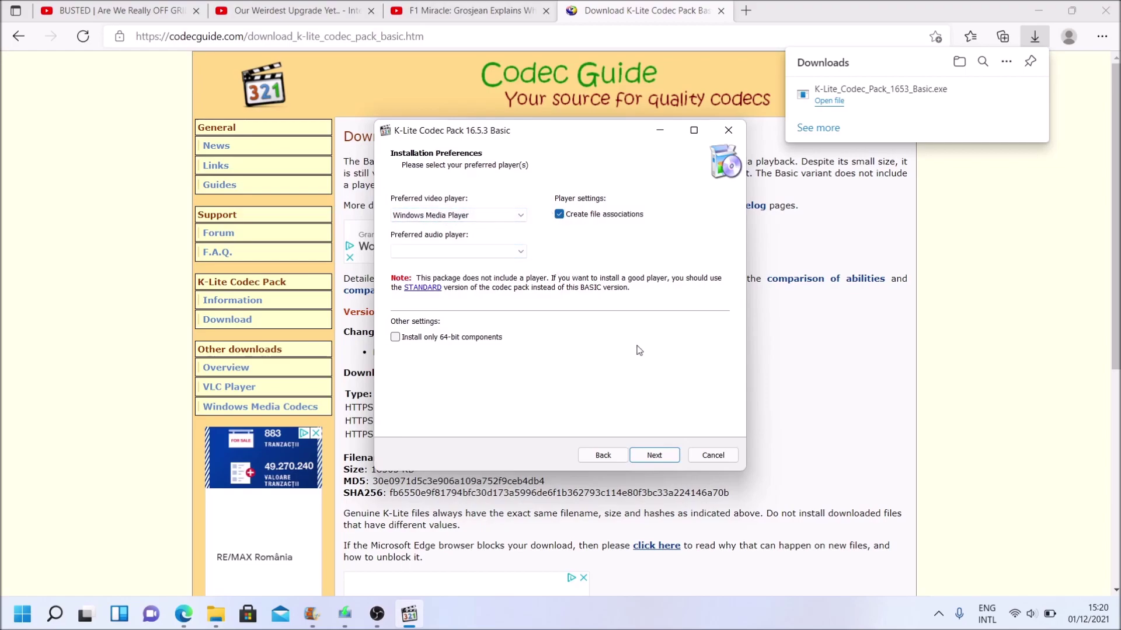
left_click(655, 456)
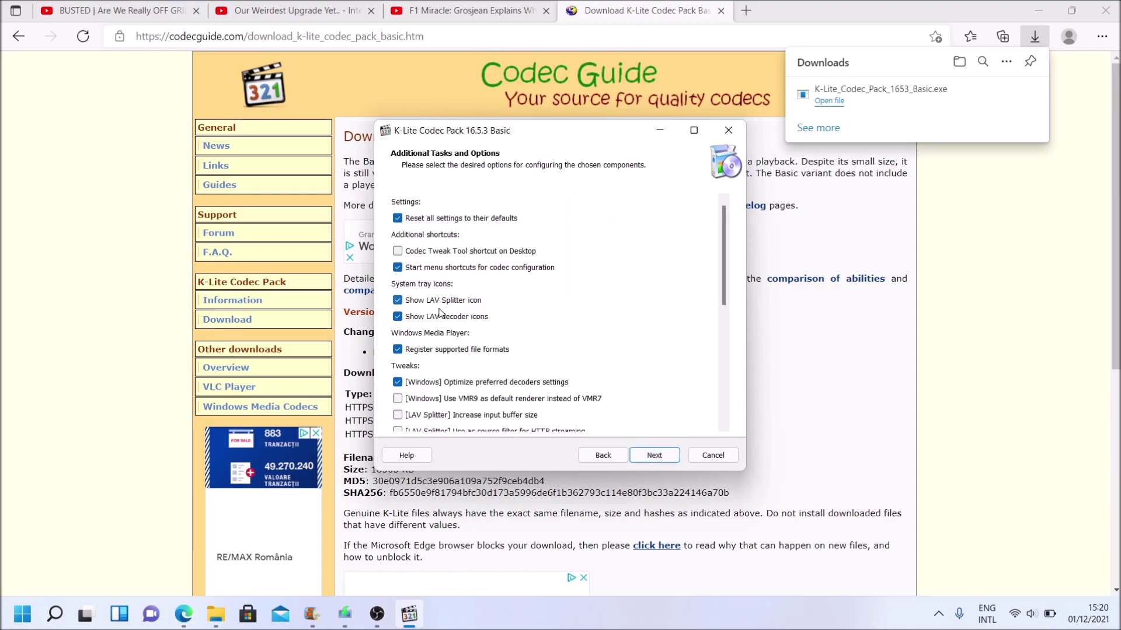
scroll(435, 375, "down", 1)
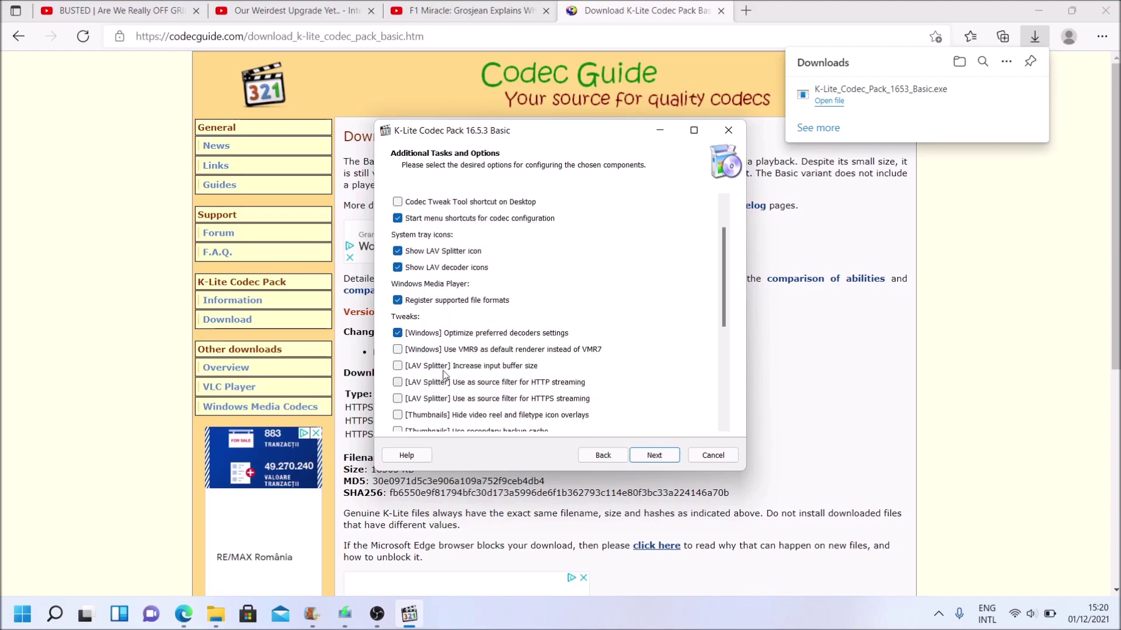
scroll(496, 363, "down", 4)
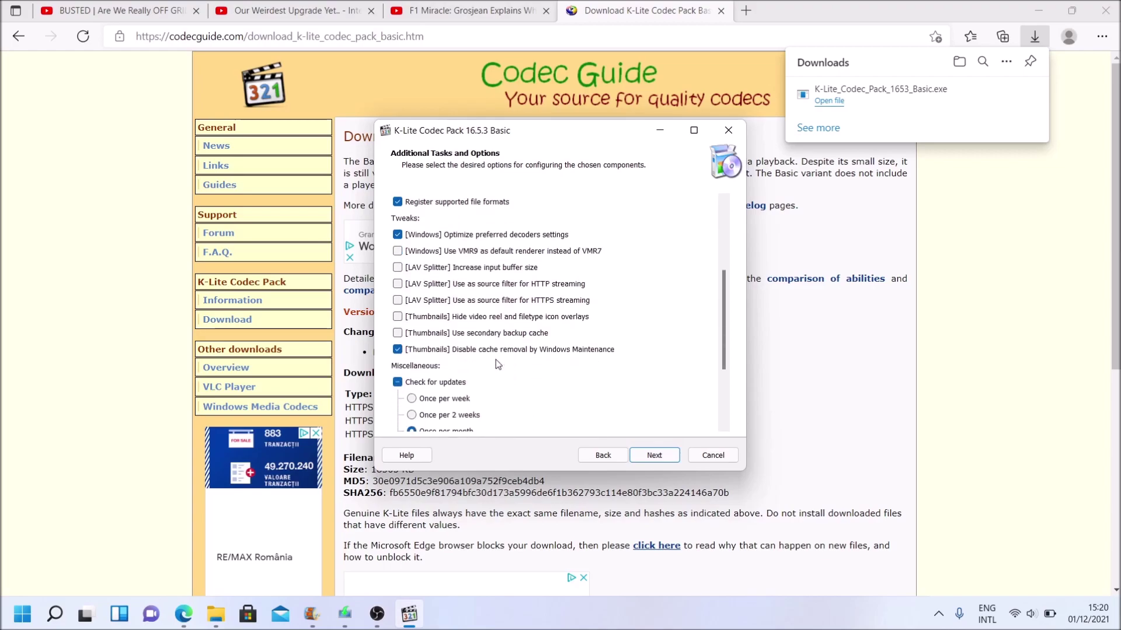
scroll(496, 362, "down", 1)
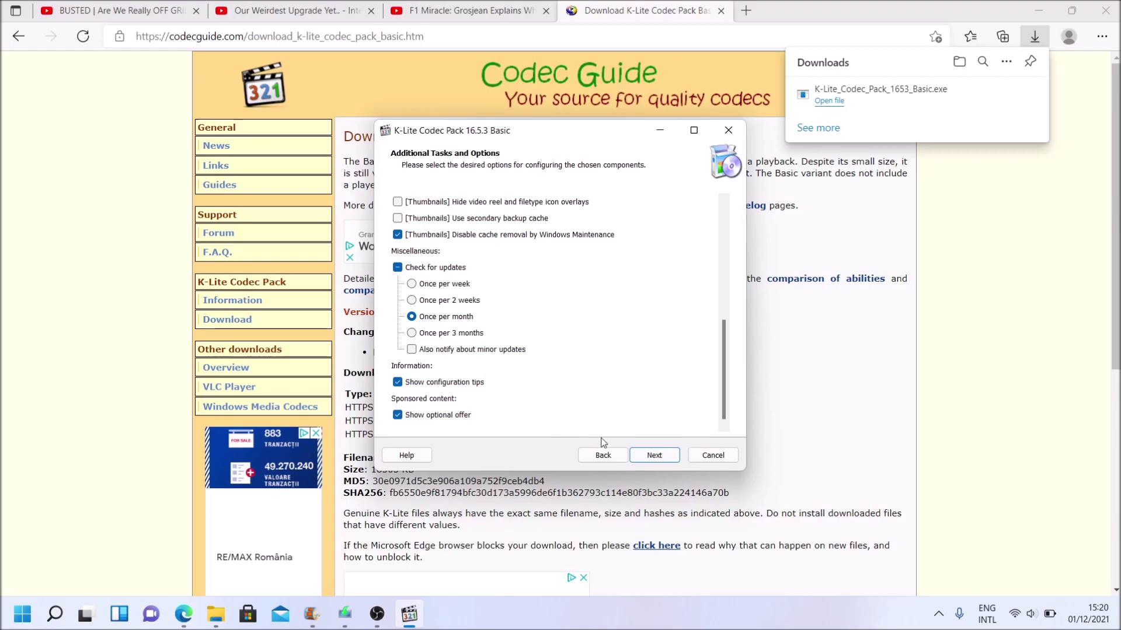
- Keep default tasks, hardware acceleration, English language and stereo audio, accept the Infatica offer, and install
left_click(670, 455)
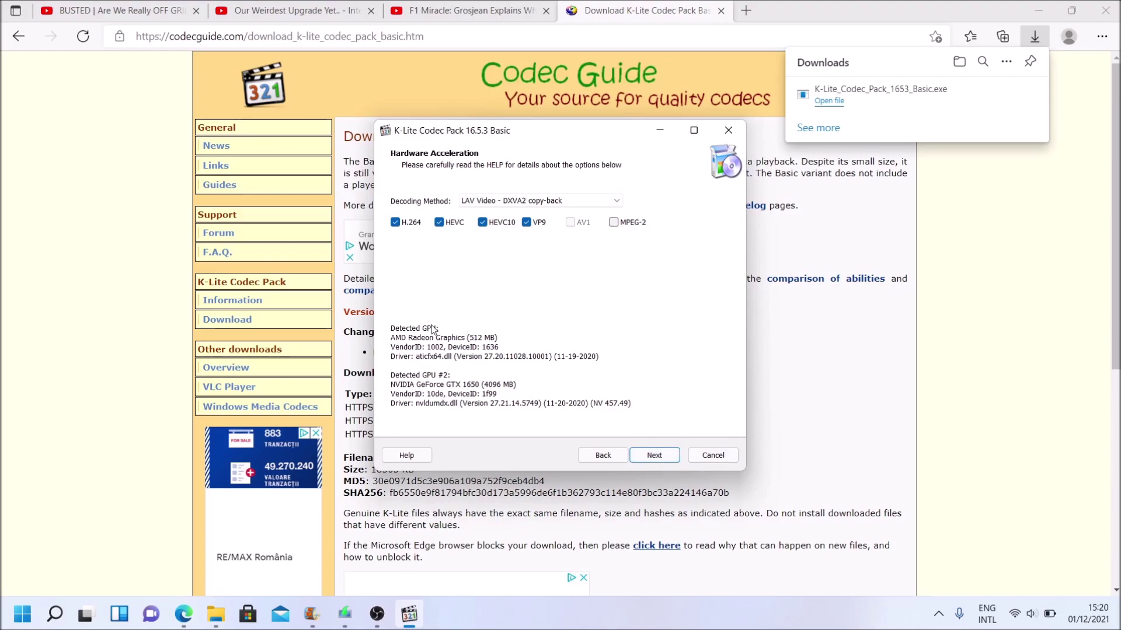
left_click(654, 454)
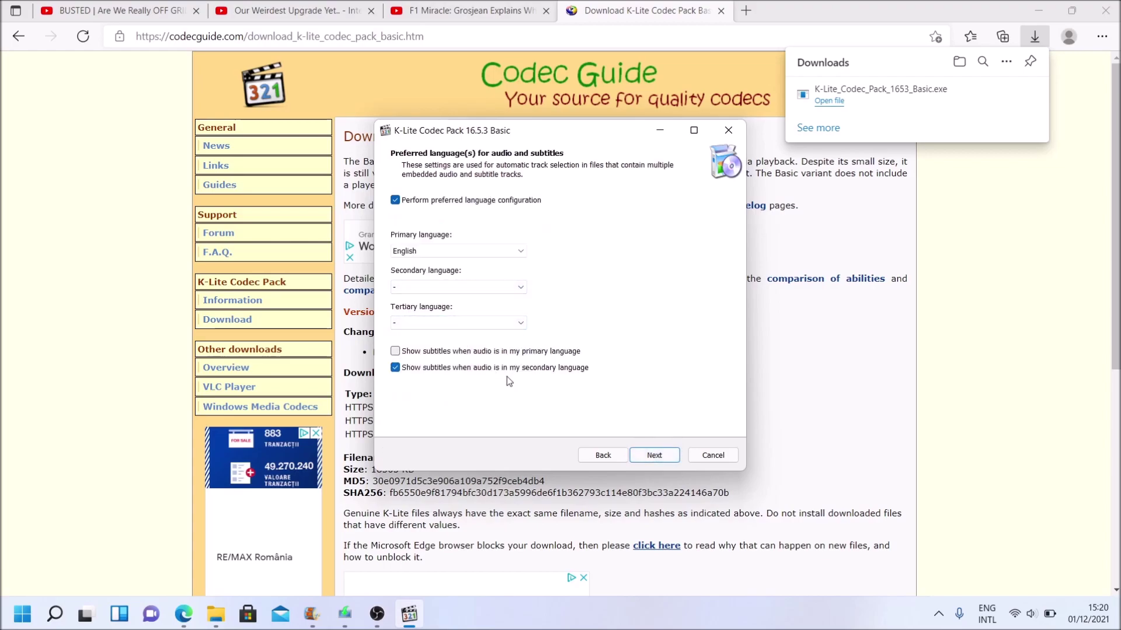
left_click(656, 457)
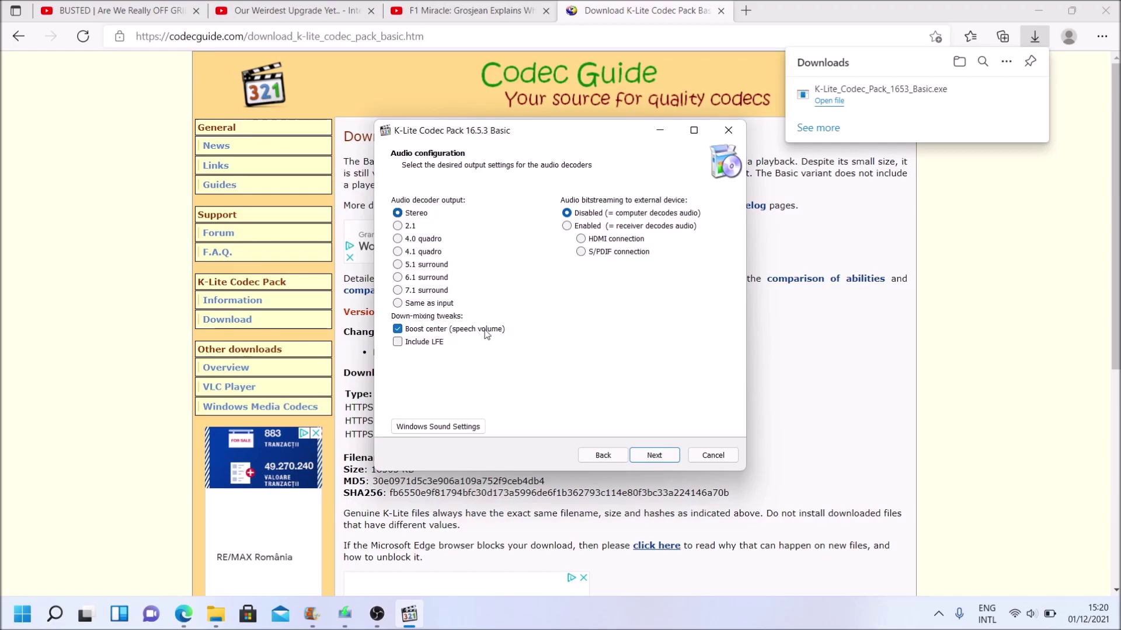
left_click(654, 456)
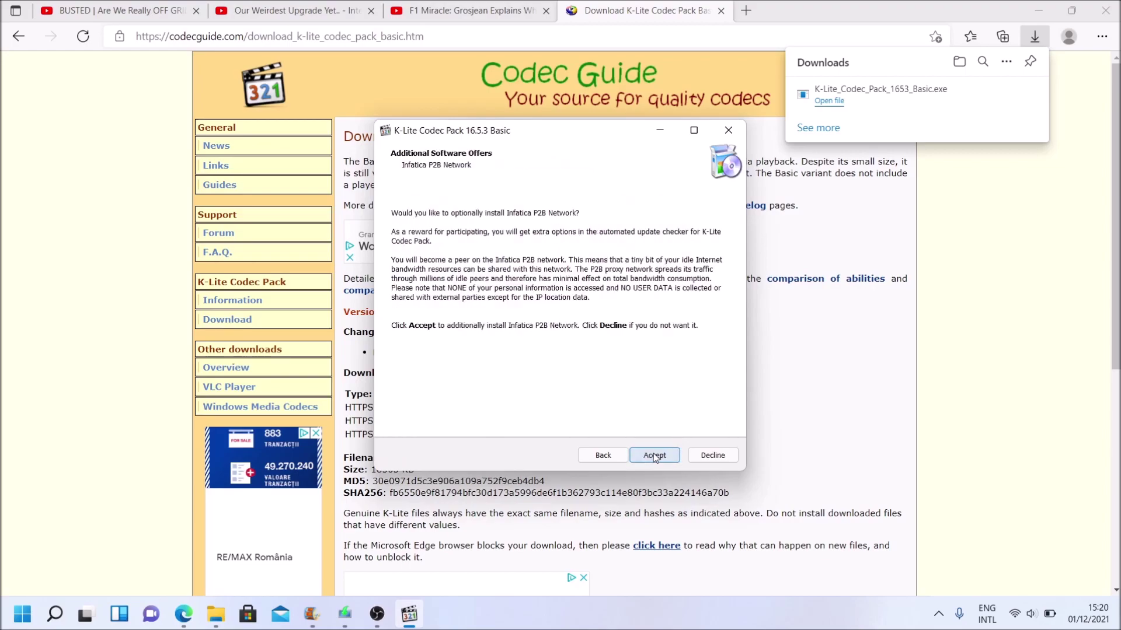
left_click(654, 456)
left_click(655, 456)
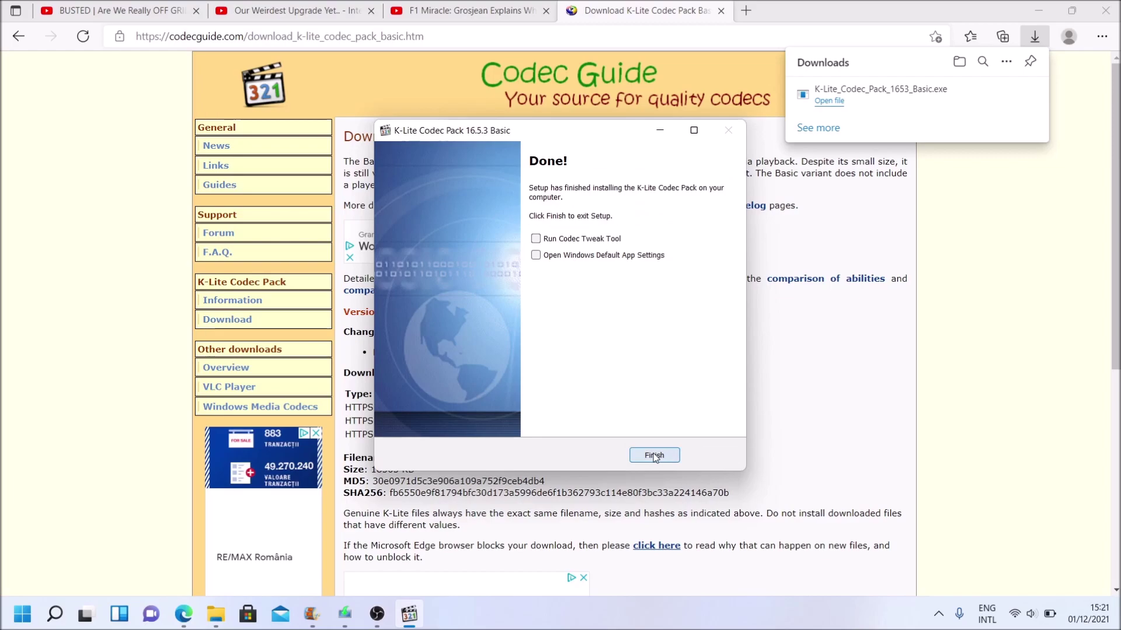
left_click(654, 455)
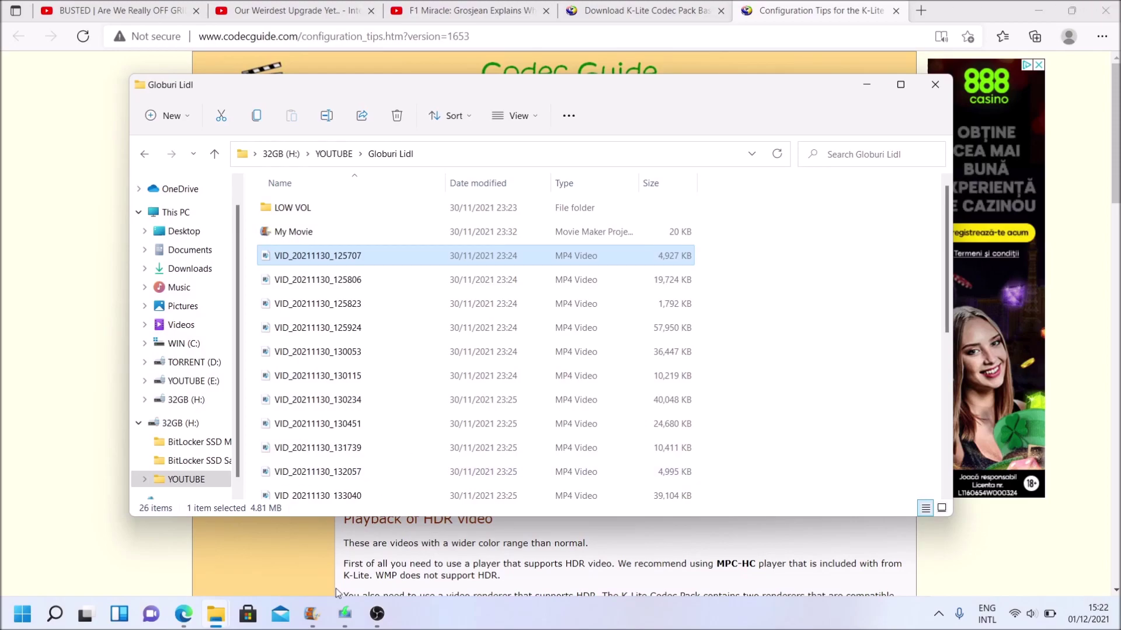
- Reopen the My Movie project and scrub the first clip to see the baubles kits picture
left_click(310, 616)
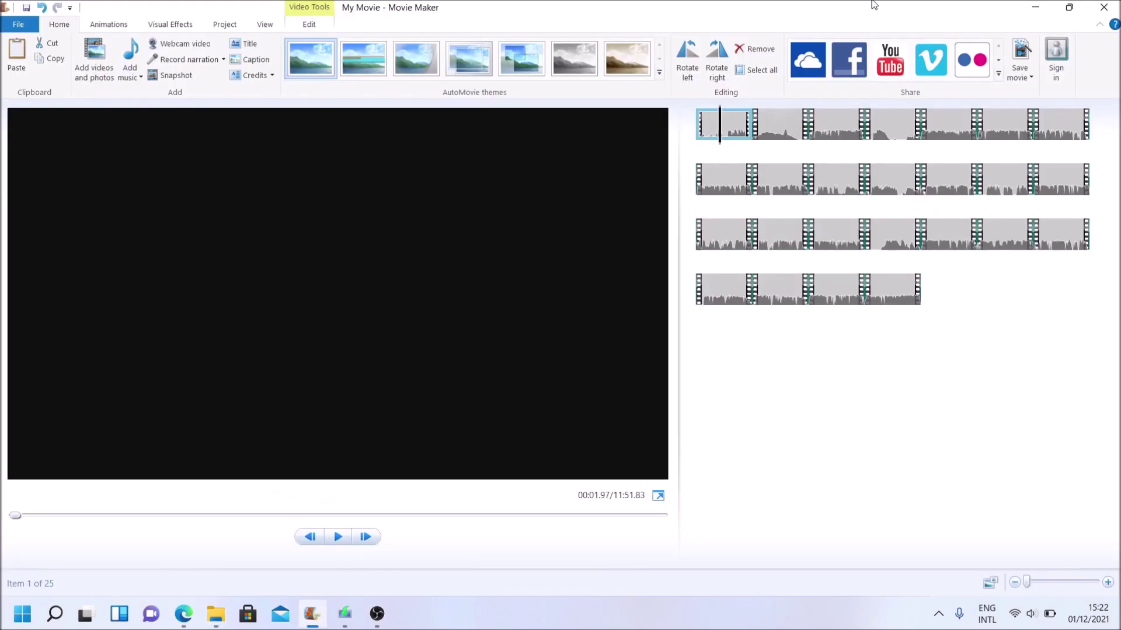
left_click(1104, 7)
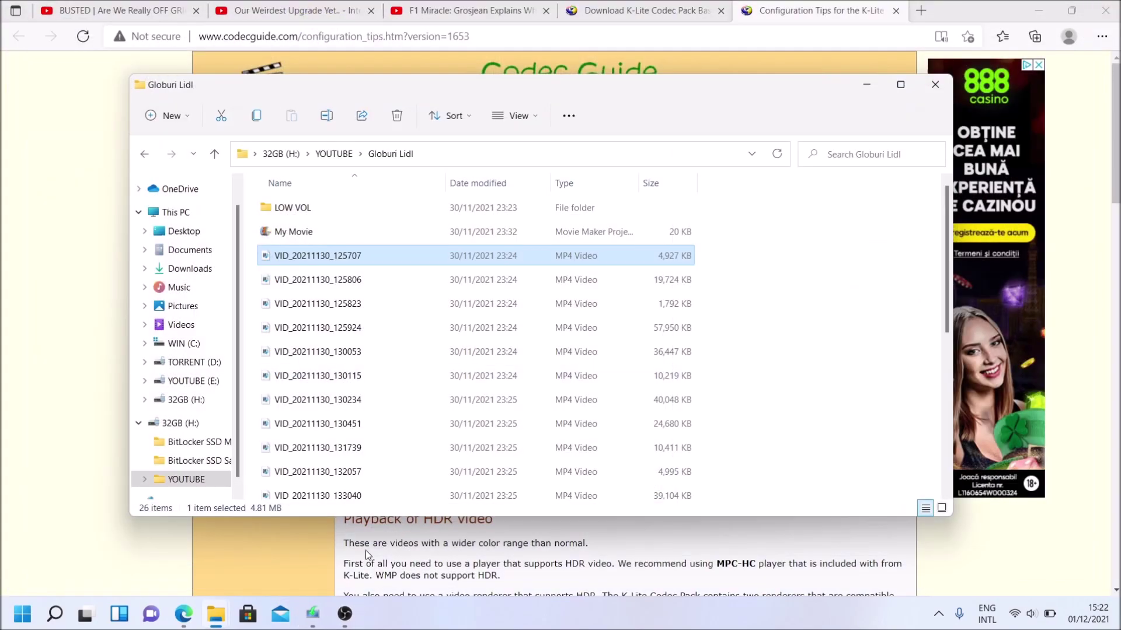
left_click(298, 233)
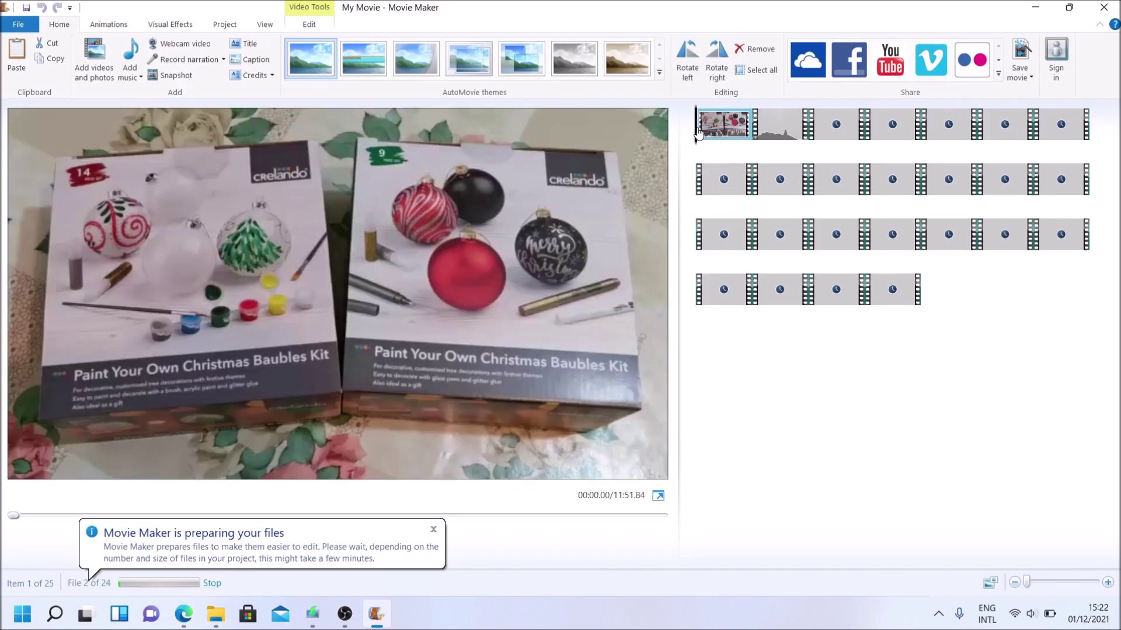
mouse_move(698, 133)
left_mouse_down()
mouse_move(830, 150)
mouse_move(751, 146)
mouse_move(848, 251)
mouse_move(817, 181)
mouse_move(828, 140)
mouse_move(1050, 182)
mouse_move(811, 129)
mouse_move(701, 126)
left_mouse_up()
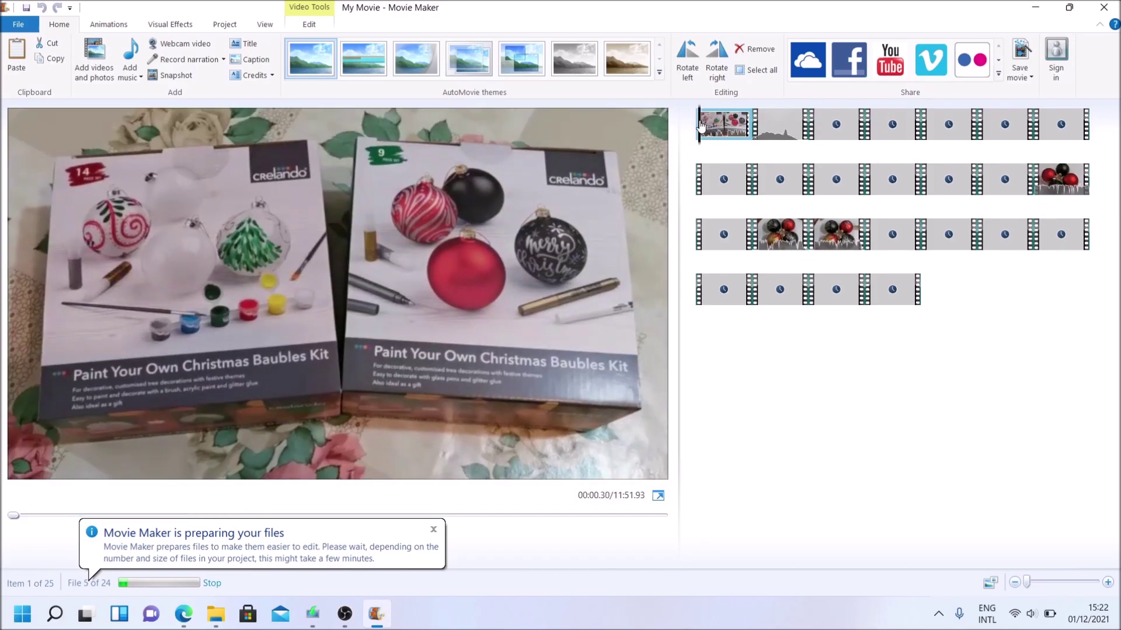
- Cancel closing Movie Maker, minimize it, and bring up the options for clip VID_20211130_125707
left_click(1104, 8)
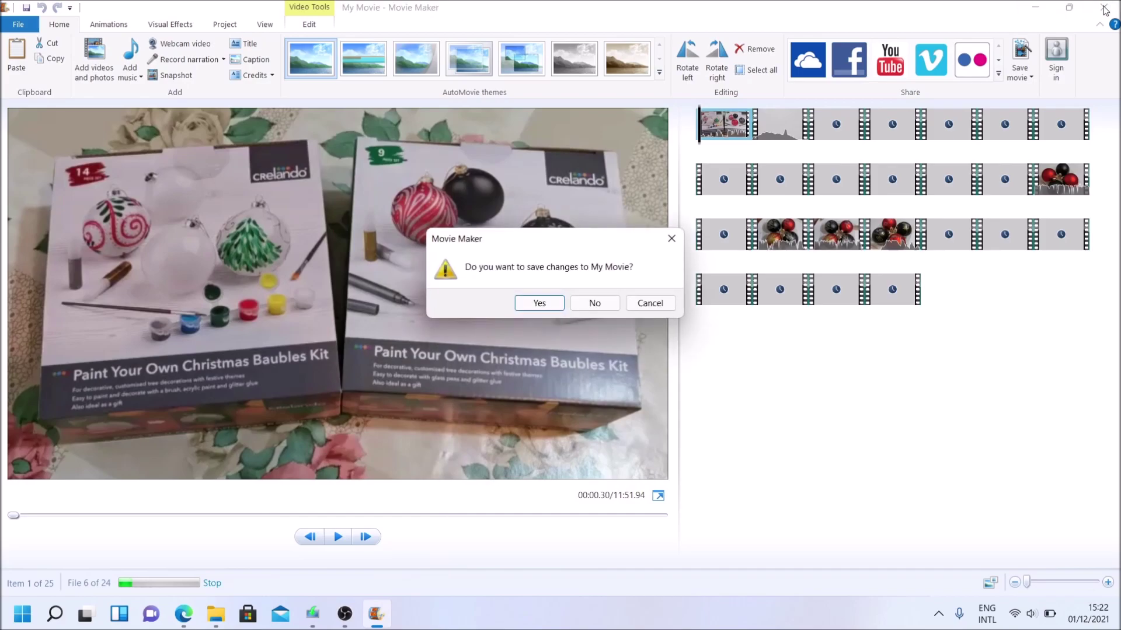
left_click(650, 303)
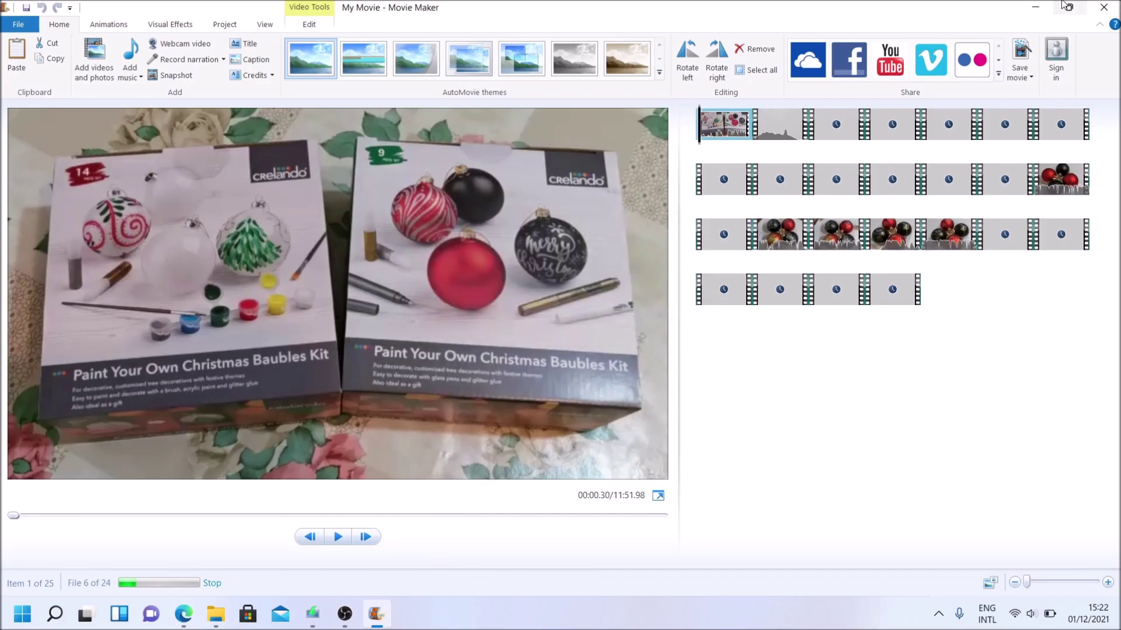
left_click(1036, 10)
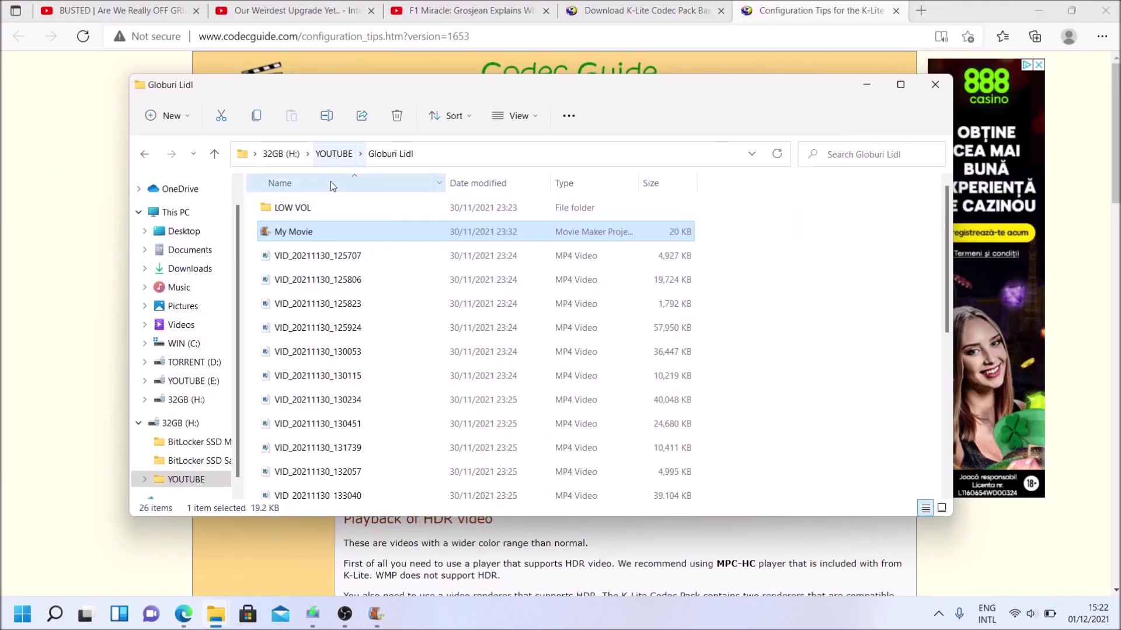
right_click(332, 258)
mouse_move(415, 343)
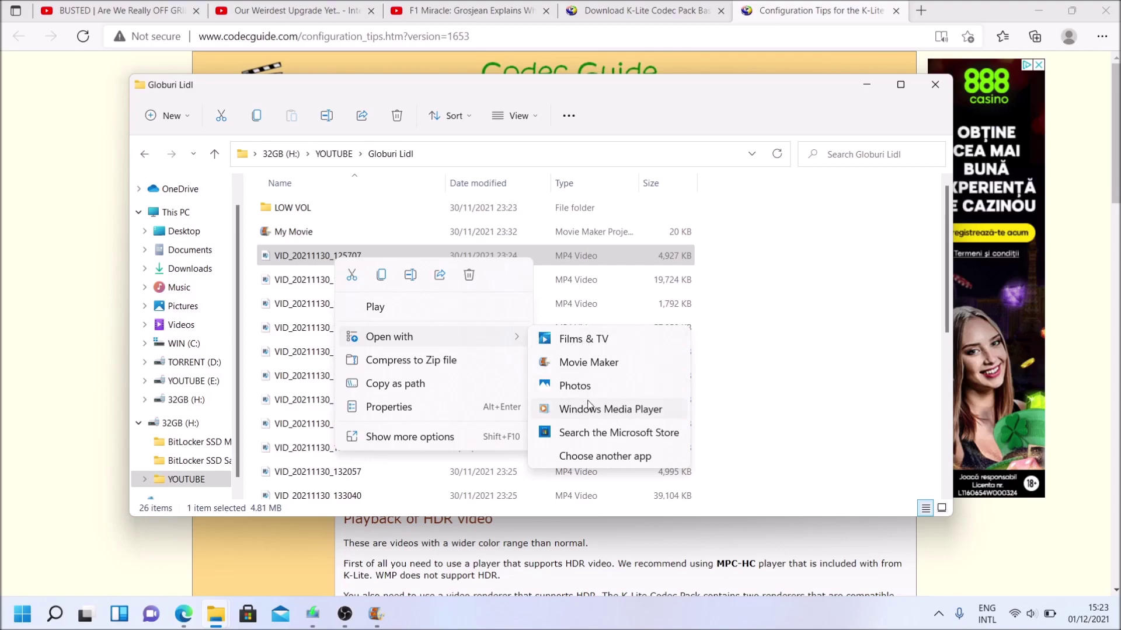
- Open the clip in Windows Media Player, finish setup with recommended settings, and replay it
left_click(607, 412)
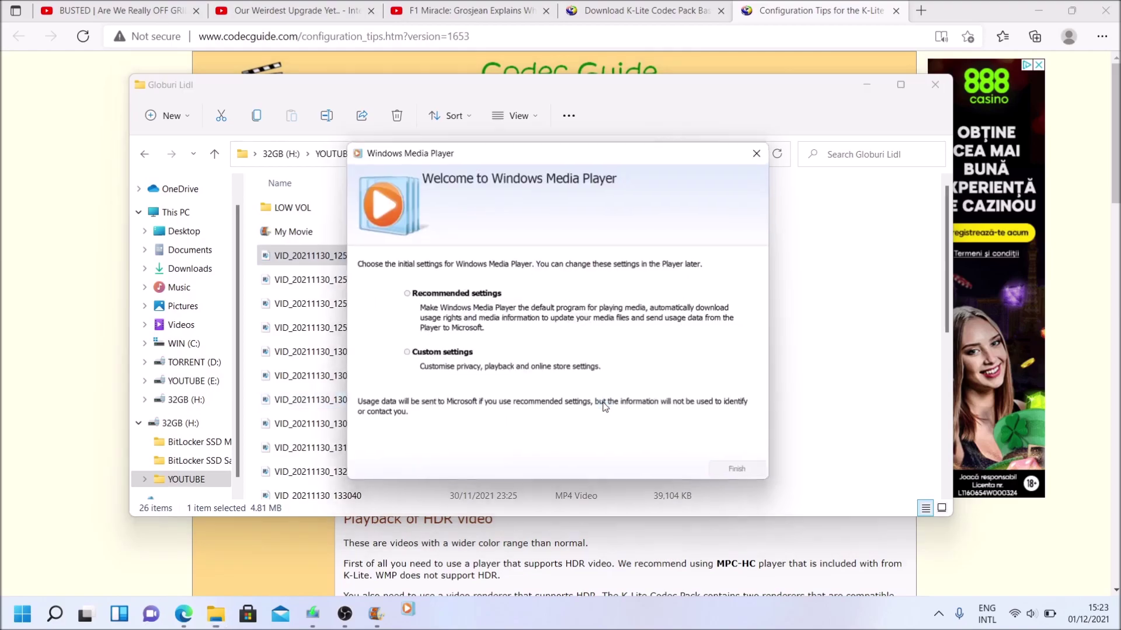
left_click(424, 293)
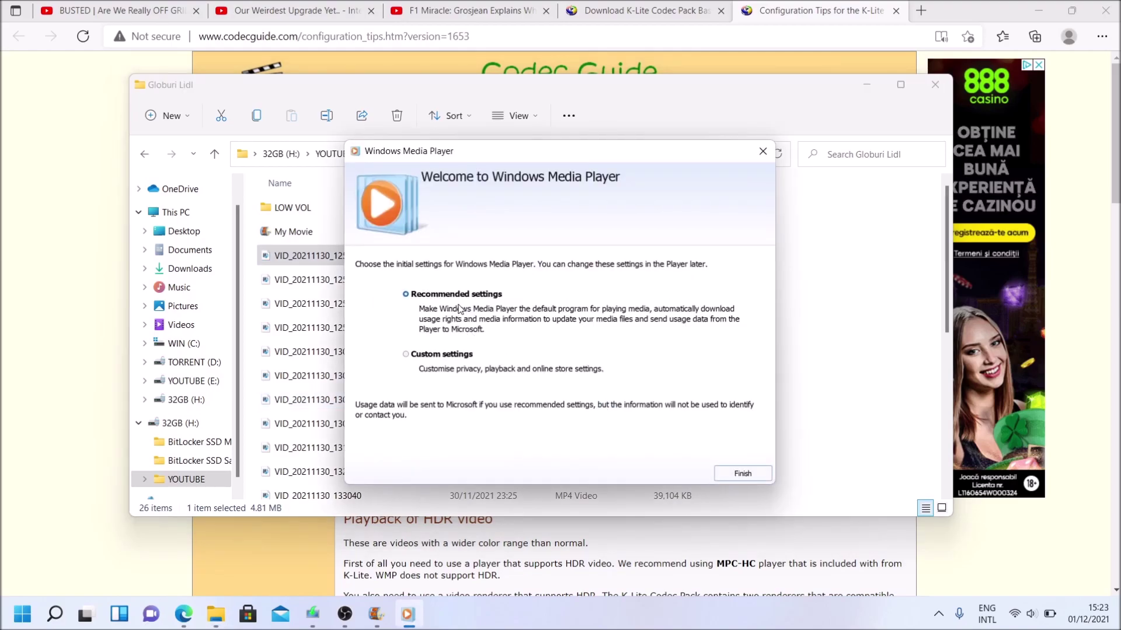
left_click(742, 472)
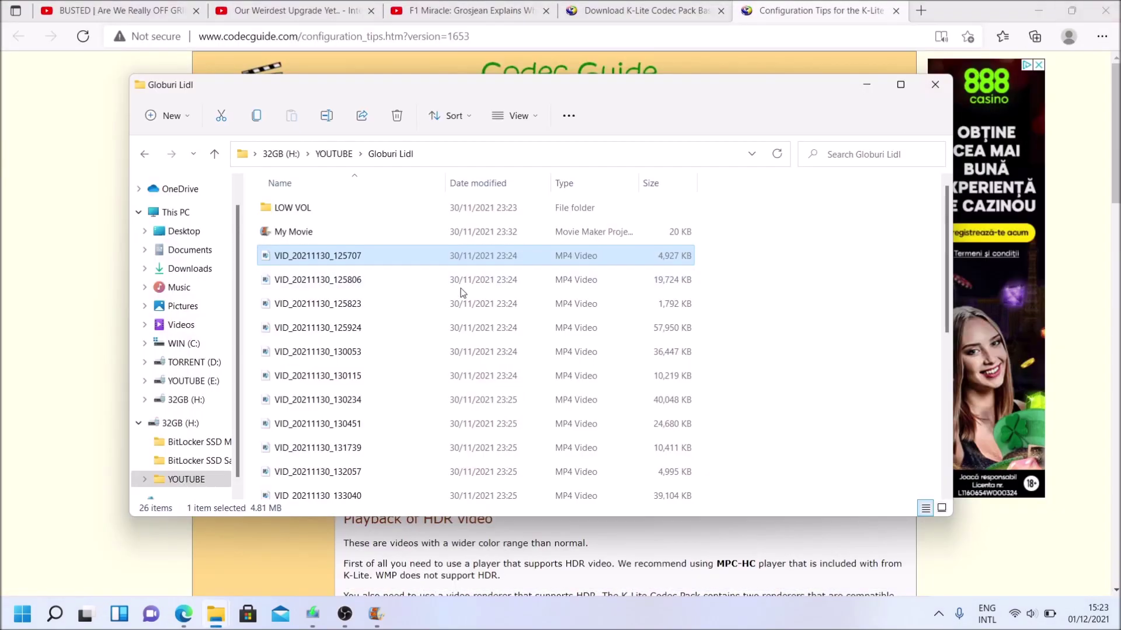
double_click(345, 262)
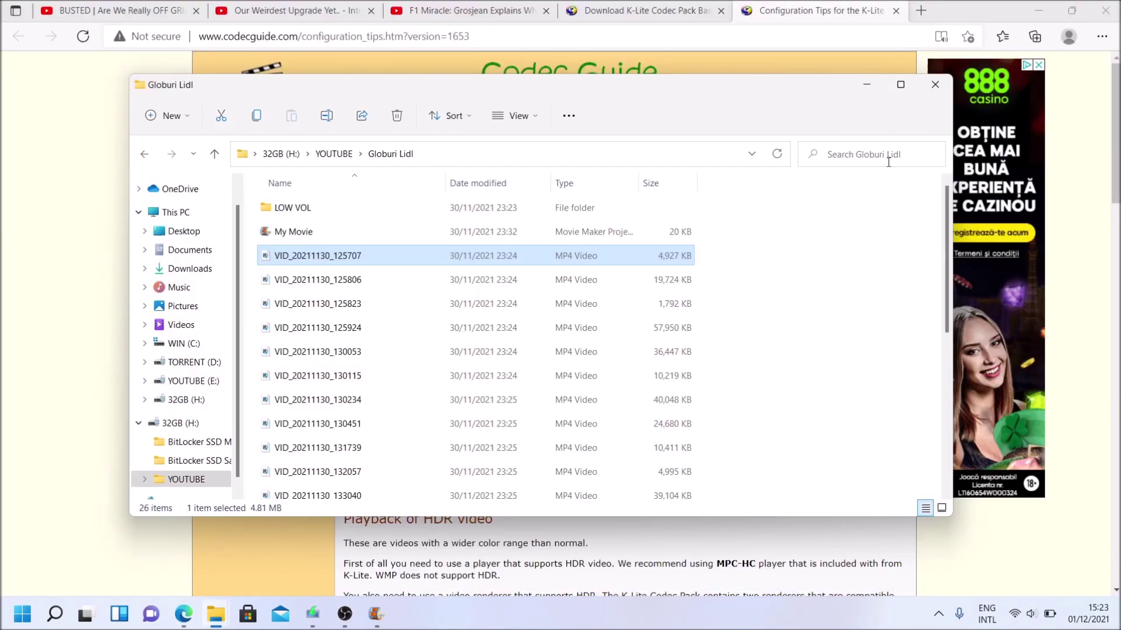
- In a new tab, search 'vlc' on google.ro and download the VLC installer from videolan.org
left_click(921, 12)
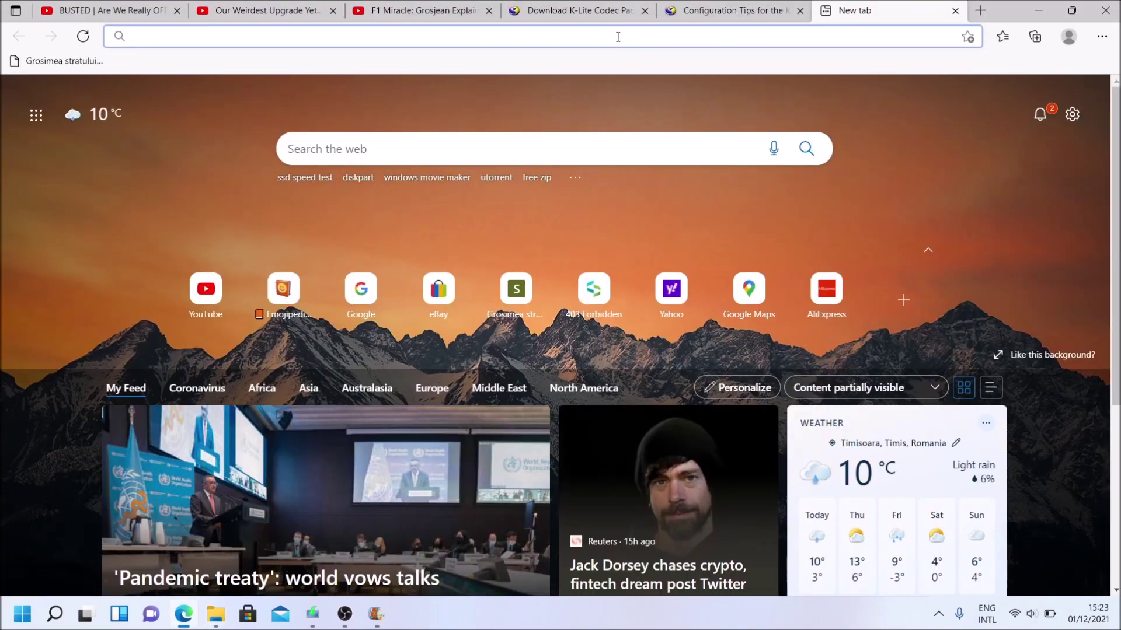
type("google.ro")
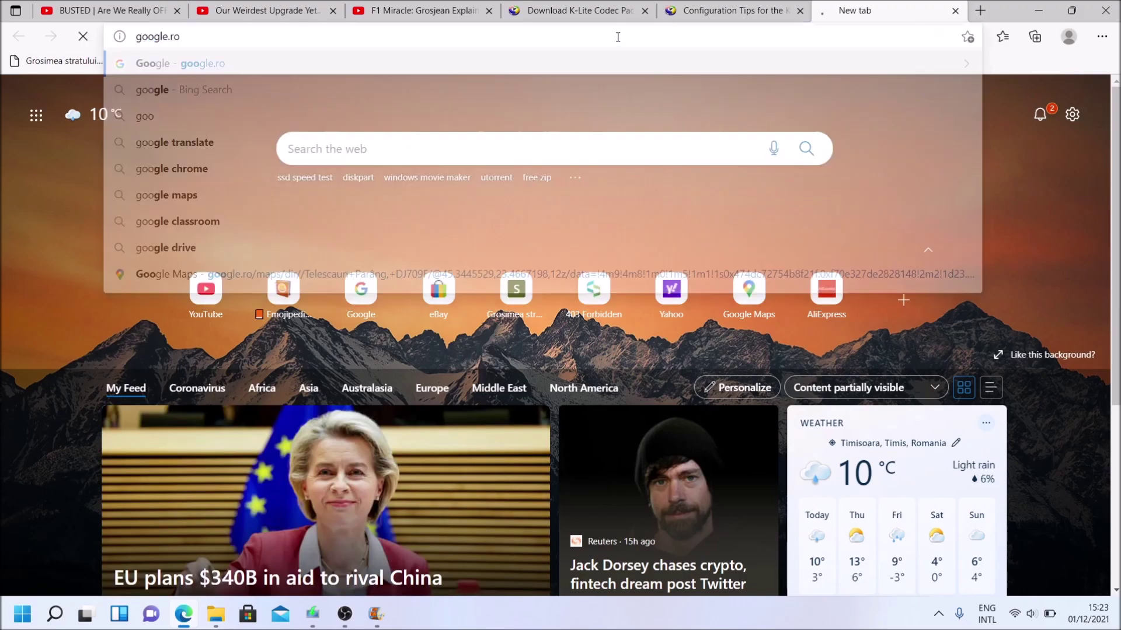
key("Return")
type("vlc")
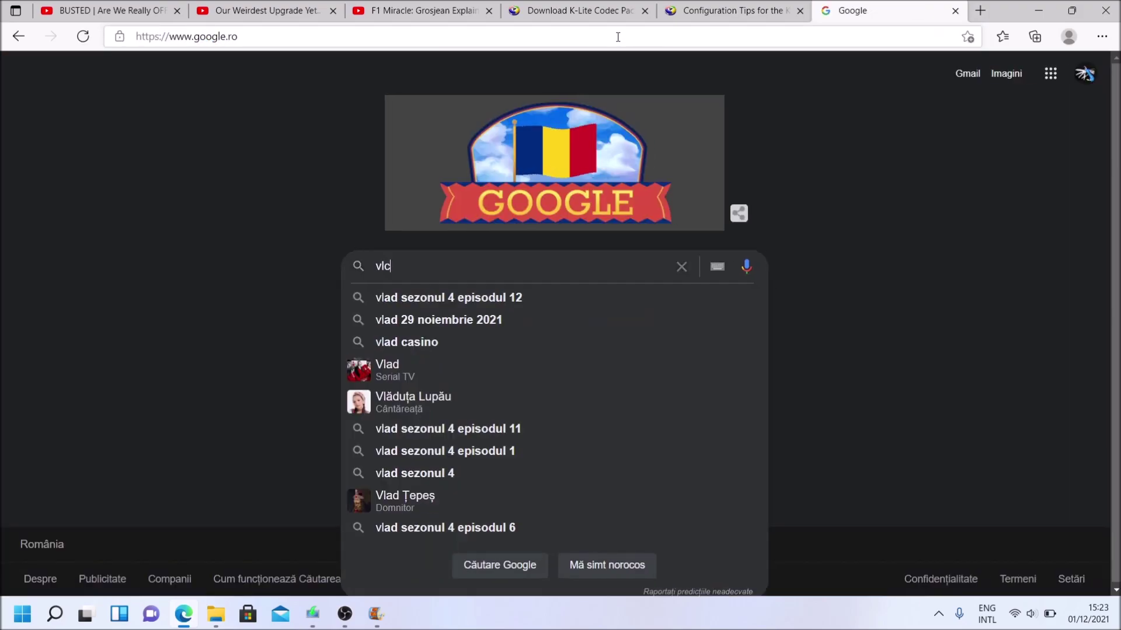
key("Return")
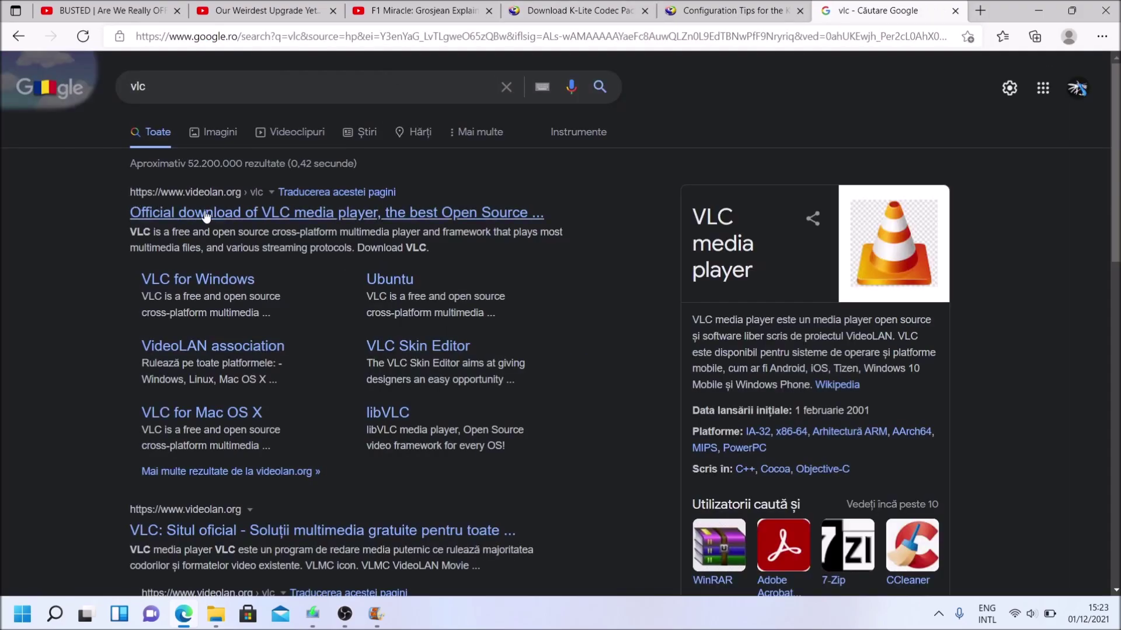
left_click(216, 213)
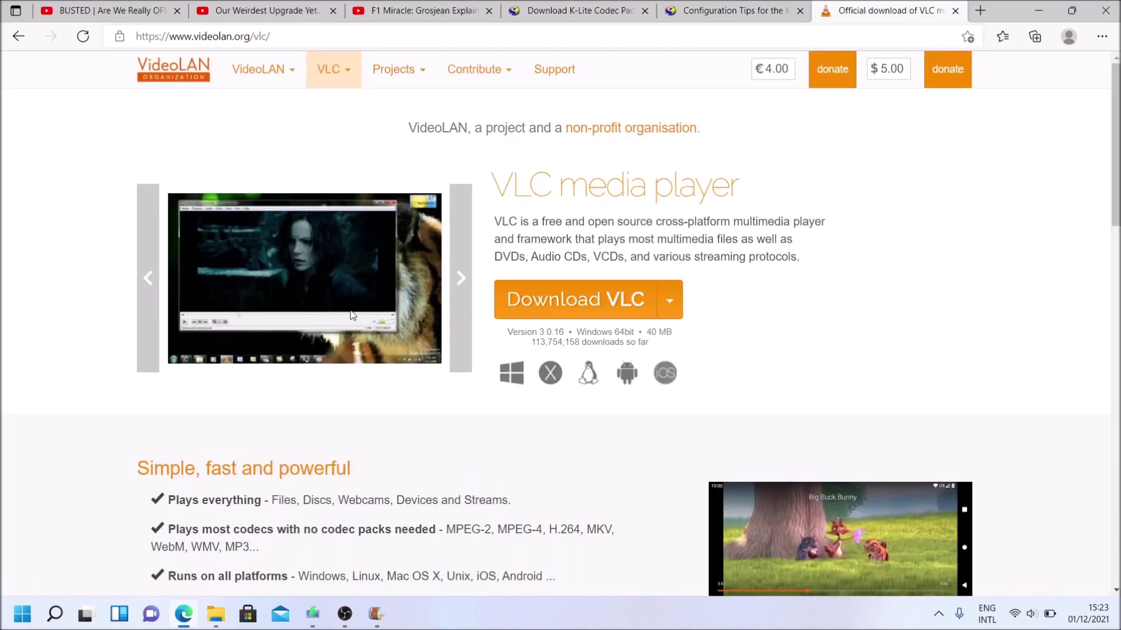
left_click(571, 300)
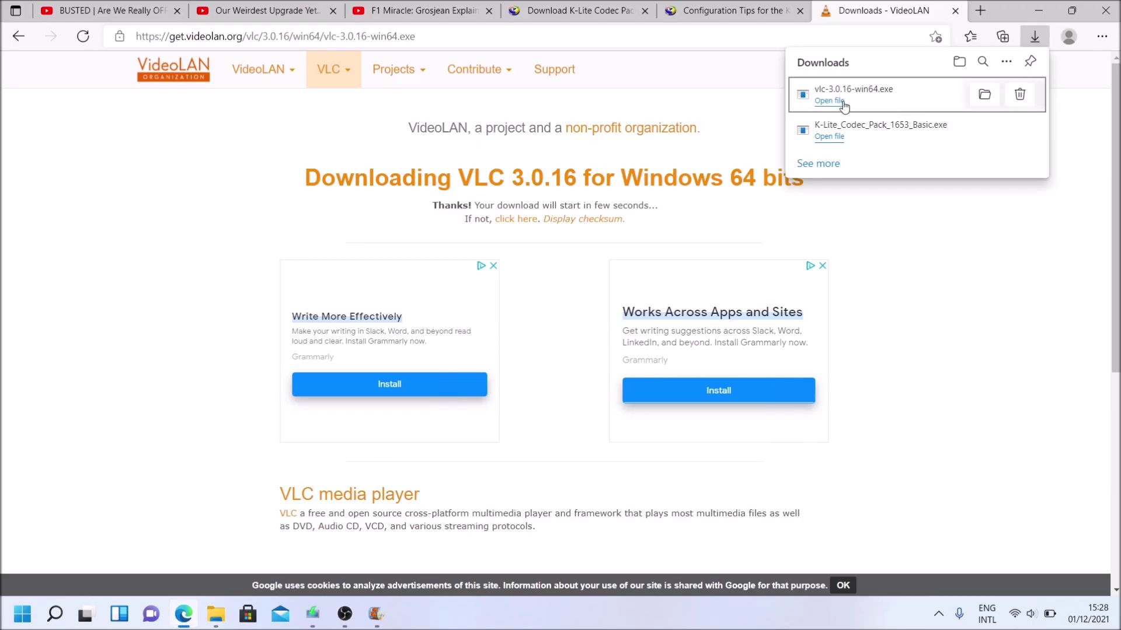
- Install VLC in English with default components into C:\Program Files\VideoLAN\VLC
left_click(832, 107)
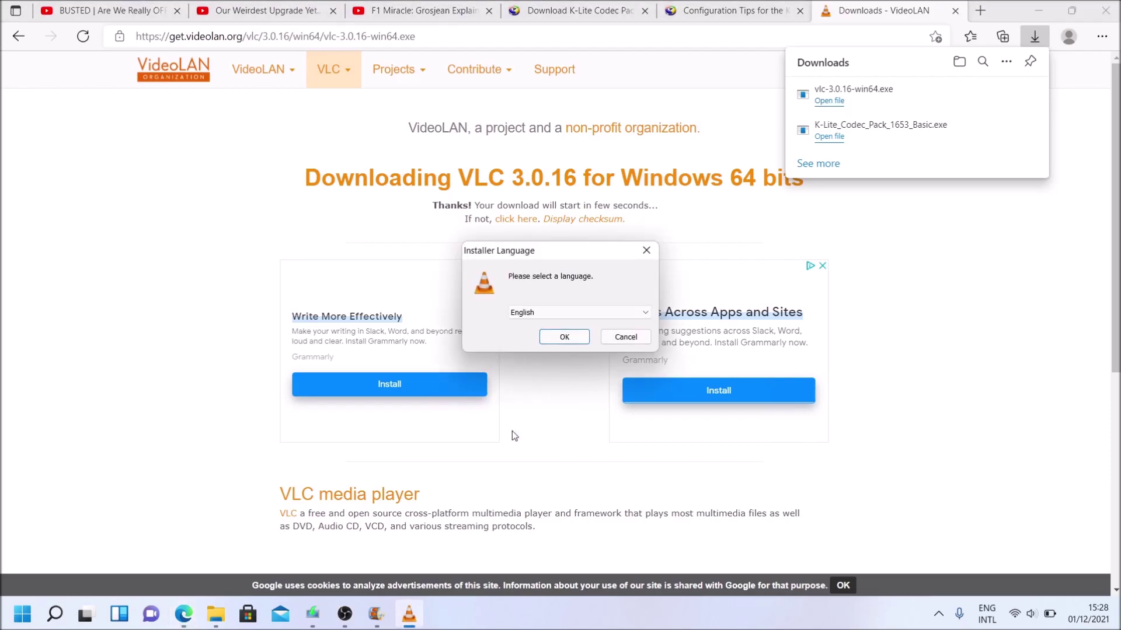
left_click(579, 335)
left_click(640, 420)
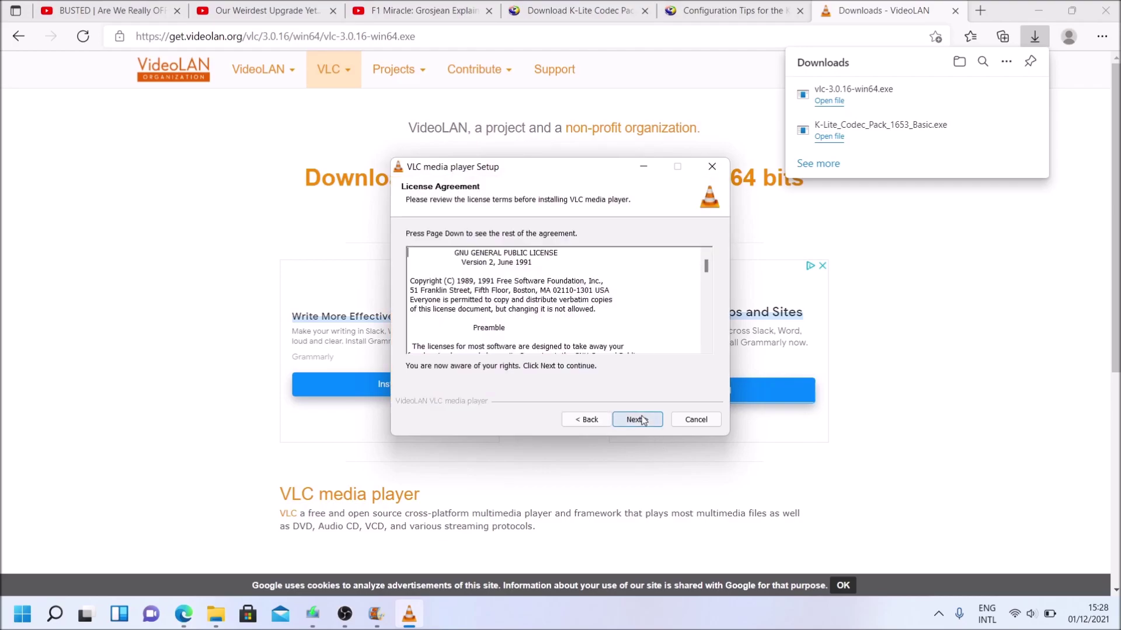
left_click(642, 421)
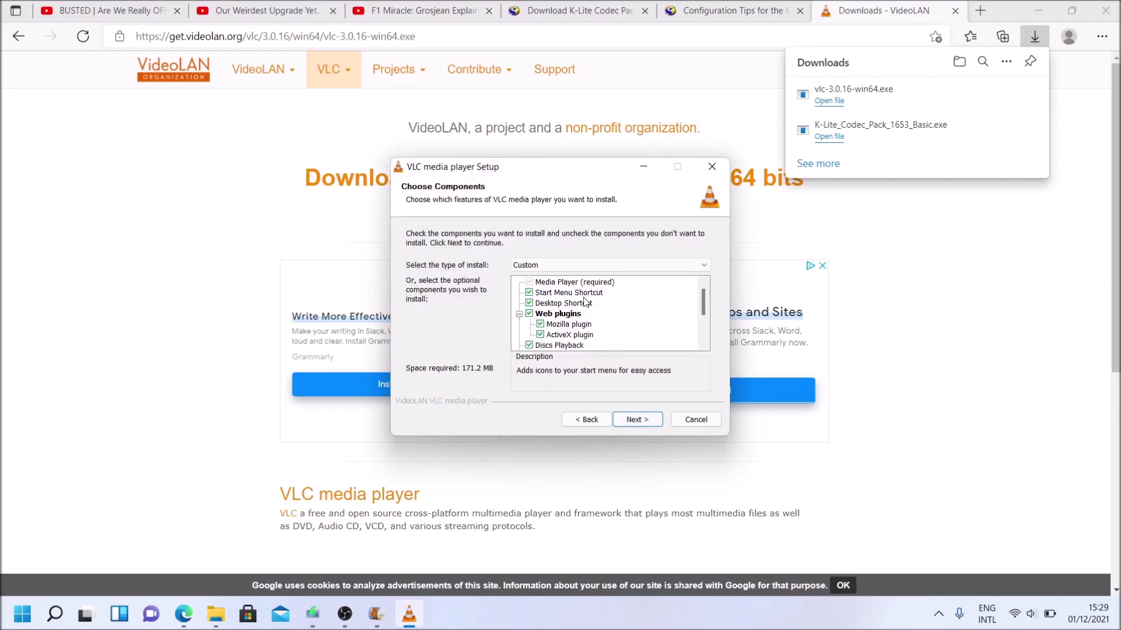
scroll(609, 327, "down", 2)
scroll(575, 325, "up", 2)
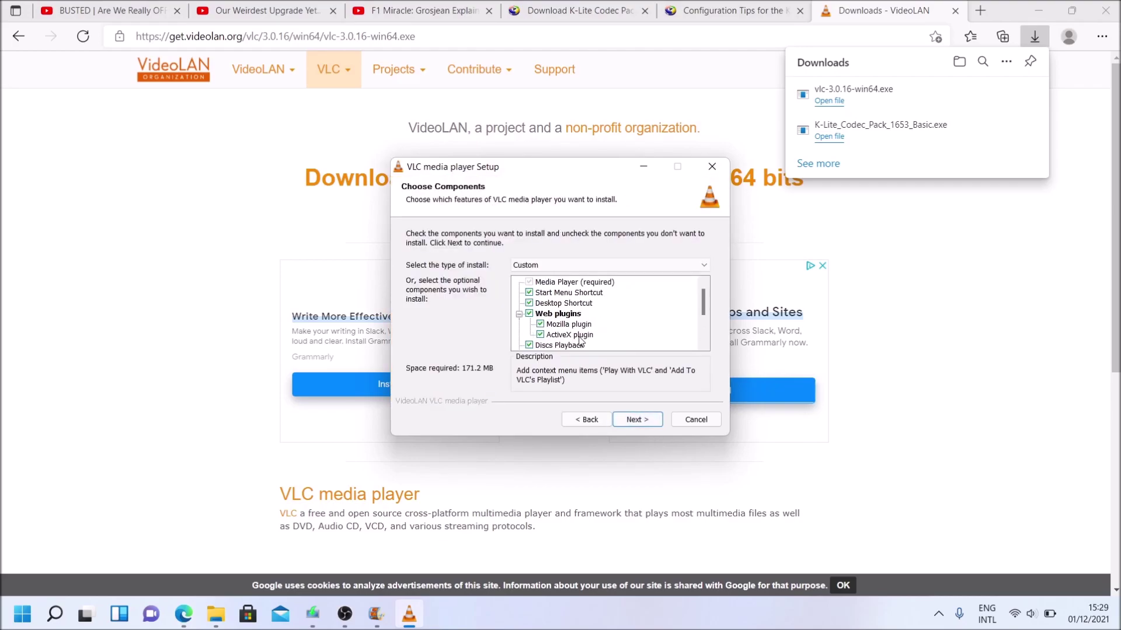
scroll(549, 326, "down", 2)
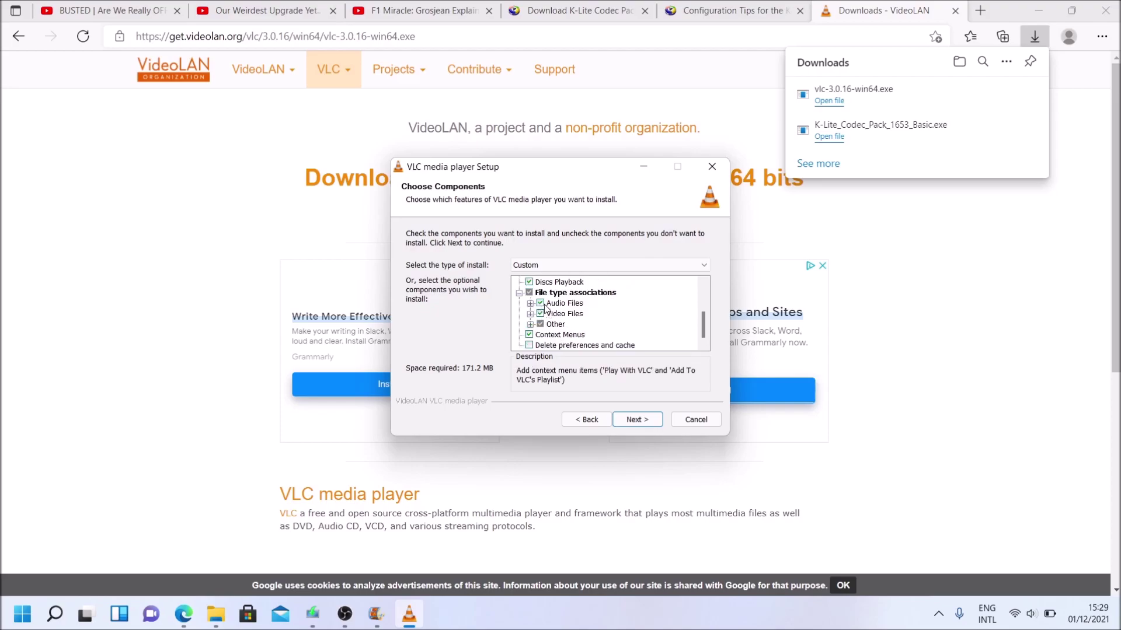
scroll(582, 335, "up", 2)
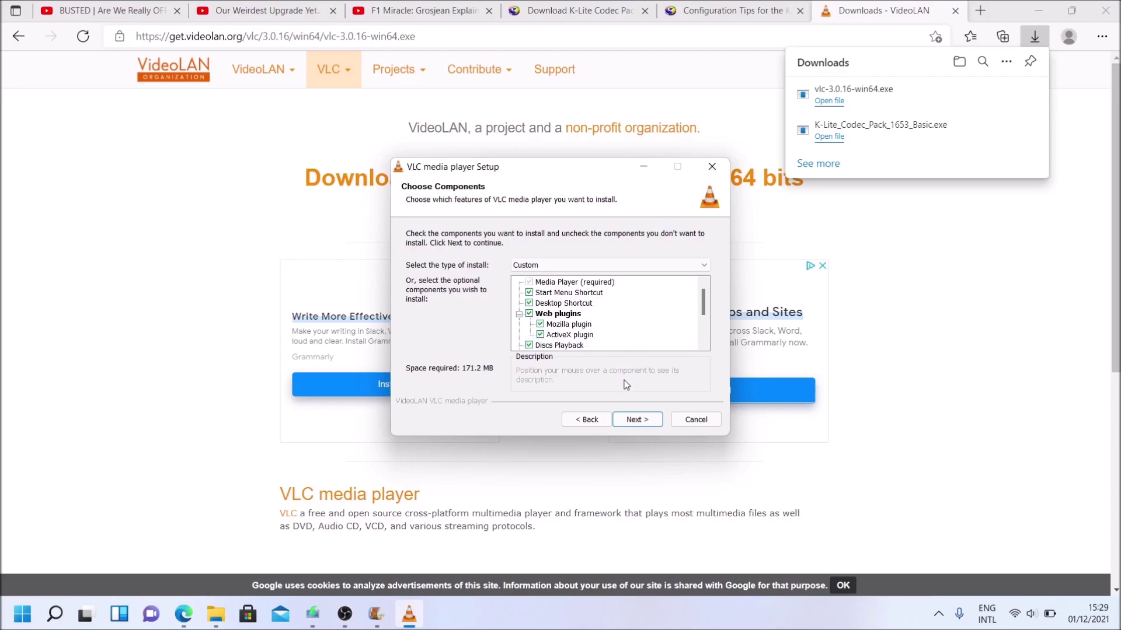
left_click(636, 420)
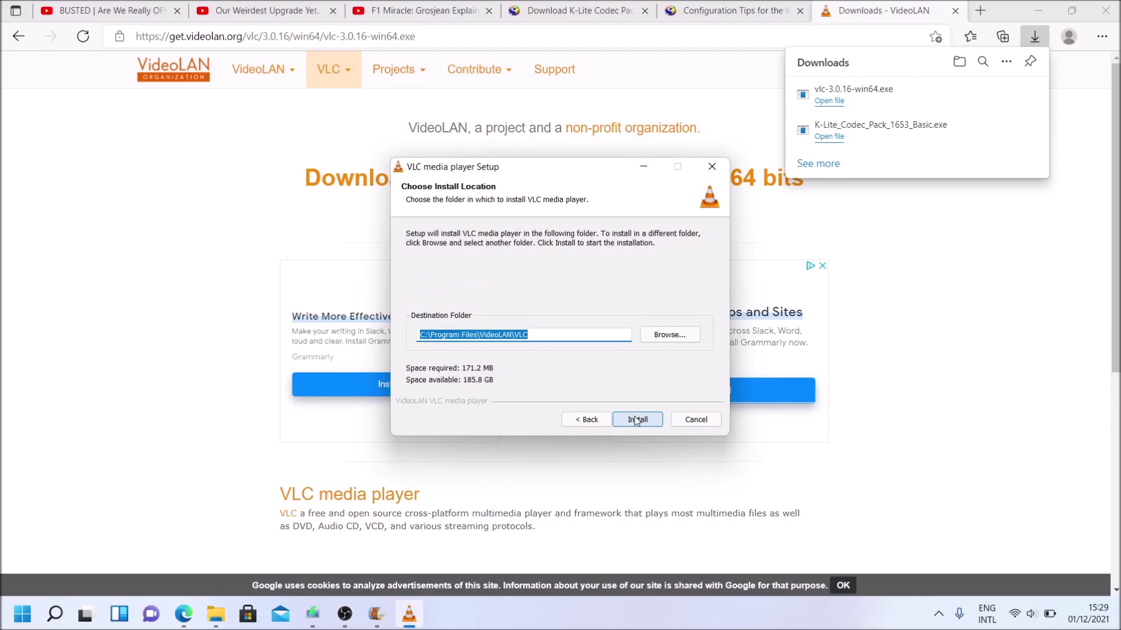
left_click(637, 420)
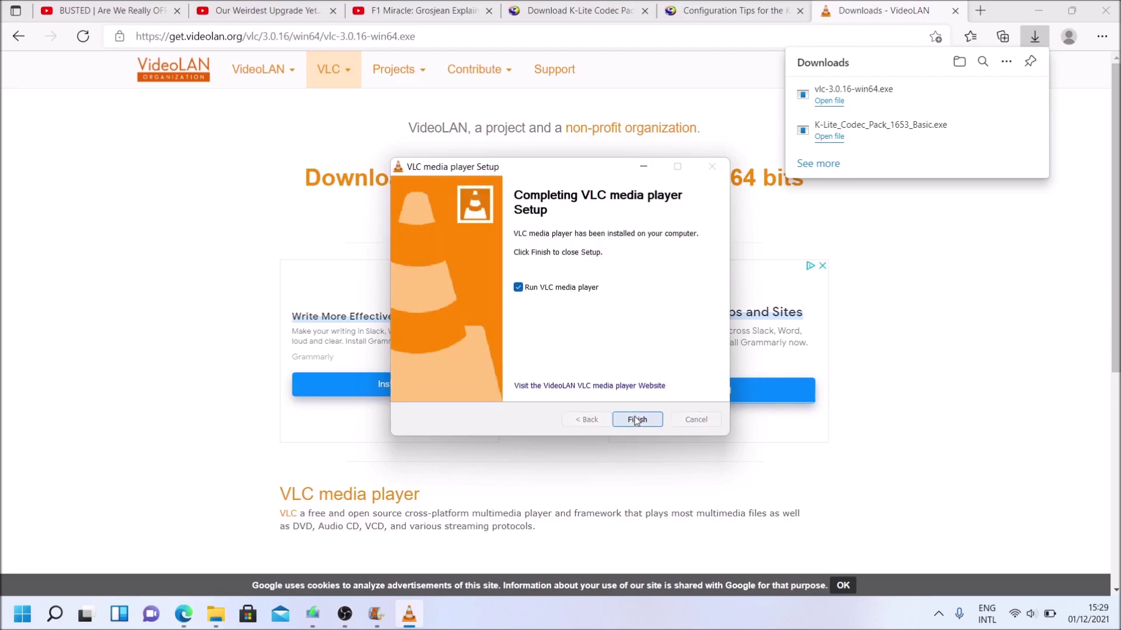
left_click(636, 420)
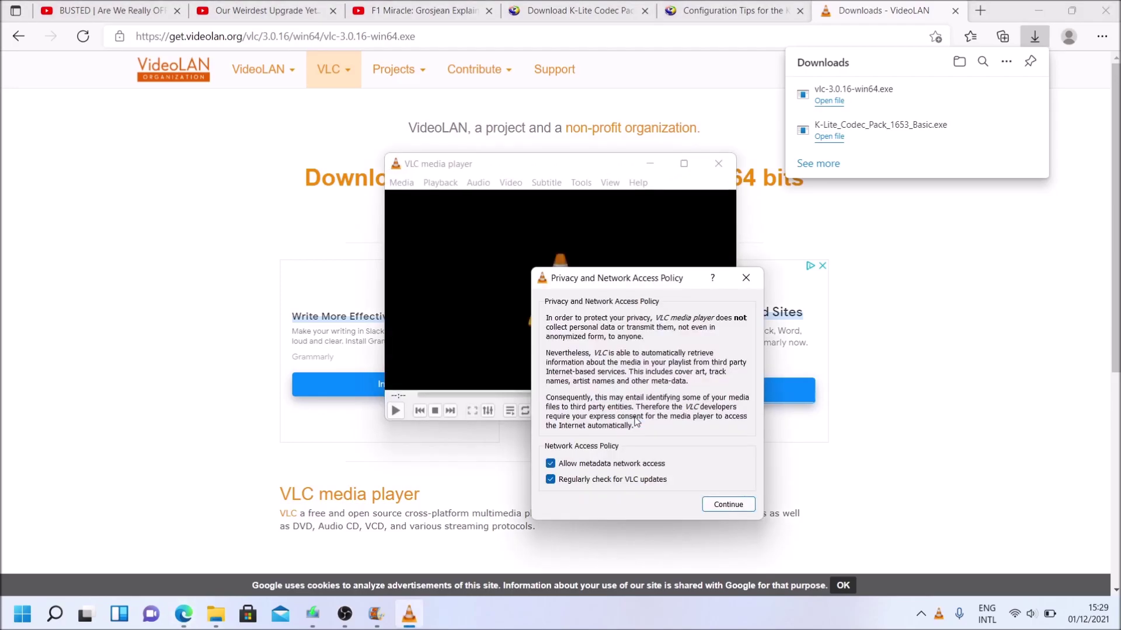
- Accept the network access policy defaults, close VLC, and play VID_20211130_125707 from Globuri Lidl
left_click(723, 505)
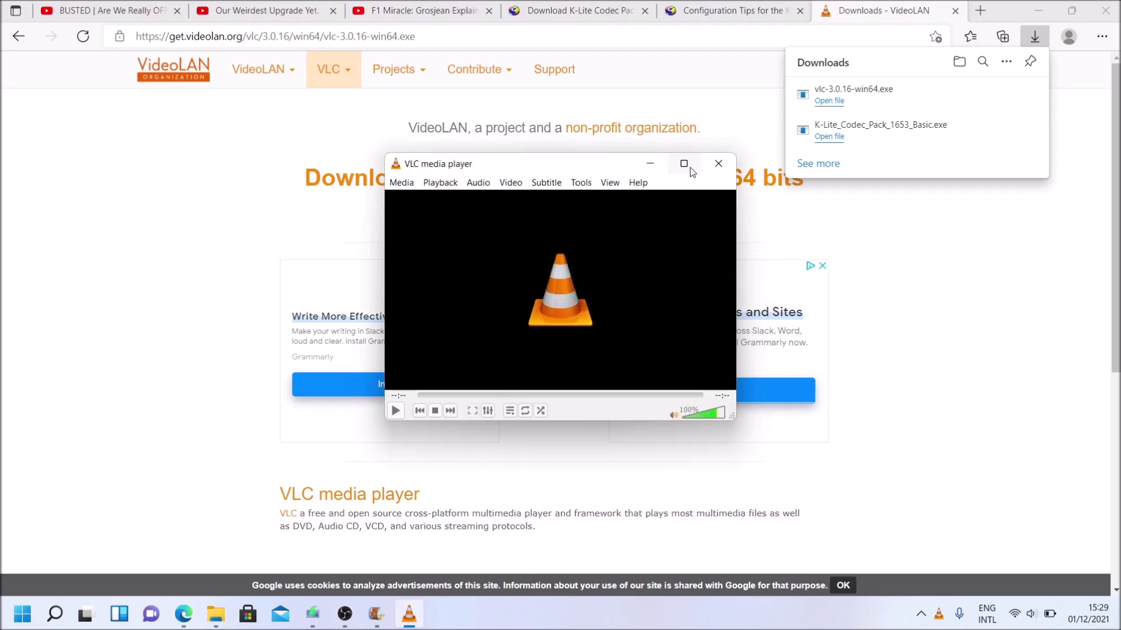
left_click(718, 164)
mouse_move(215, 613)
left_click(257, 552)
double_click(317, 256)
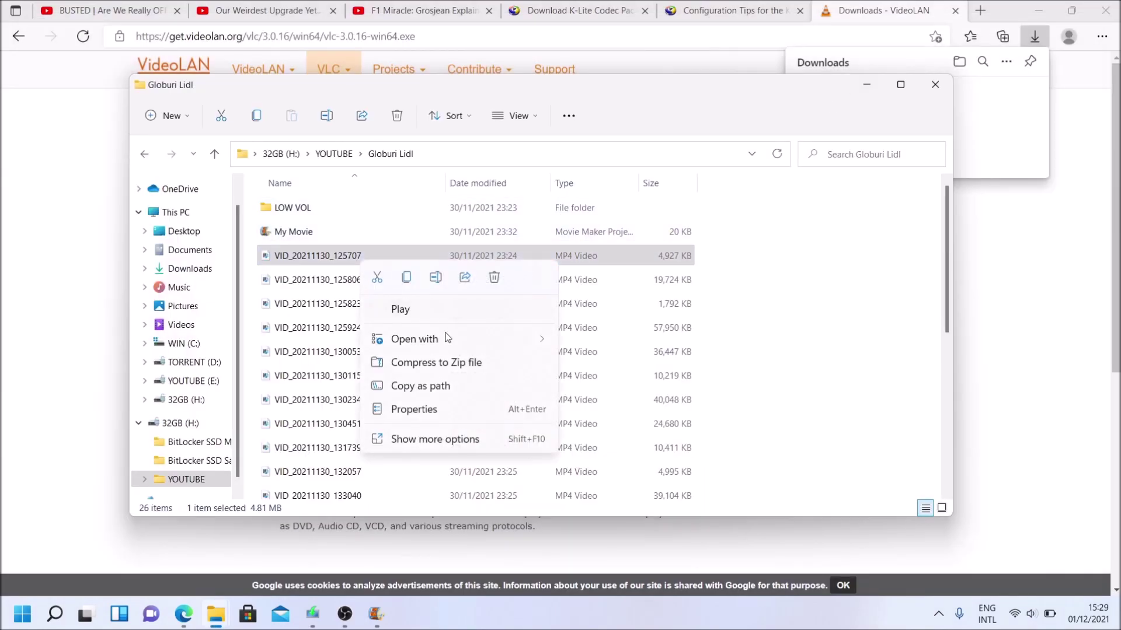
- Open clip VID_20211130_125707 with VLC media player, always using it for .mp4 files
mouse_move(449, 338)
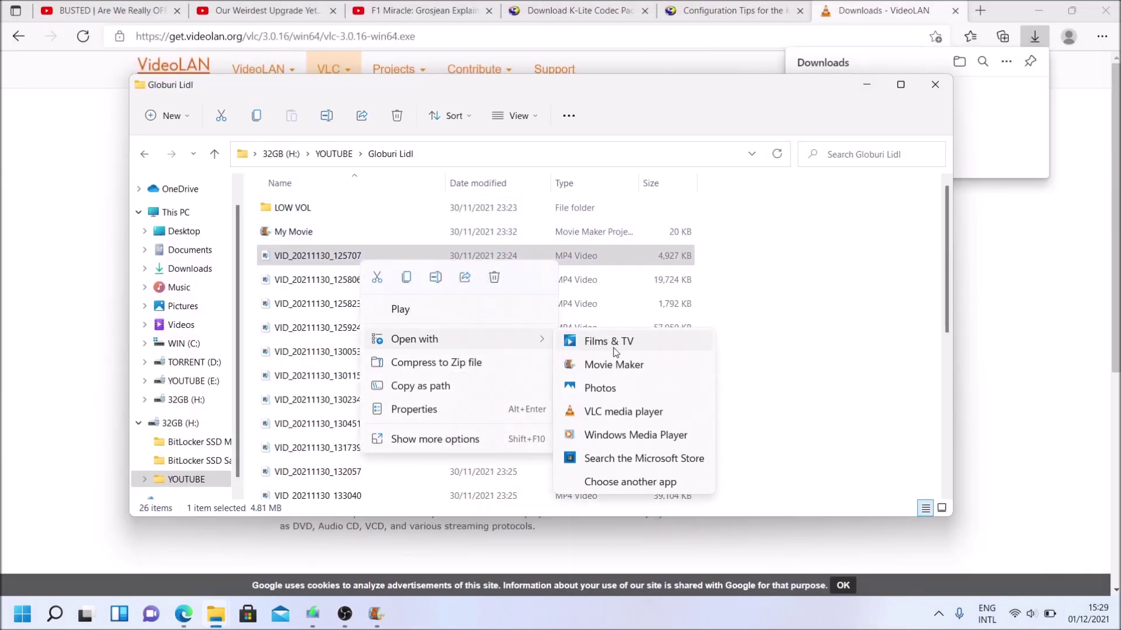
left_click(633, 412)
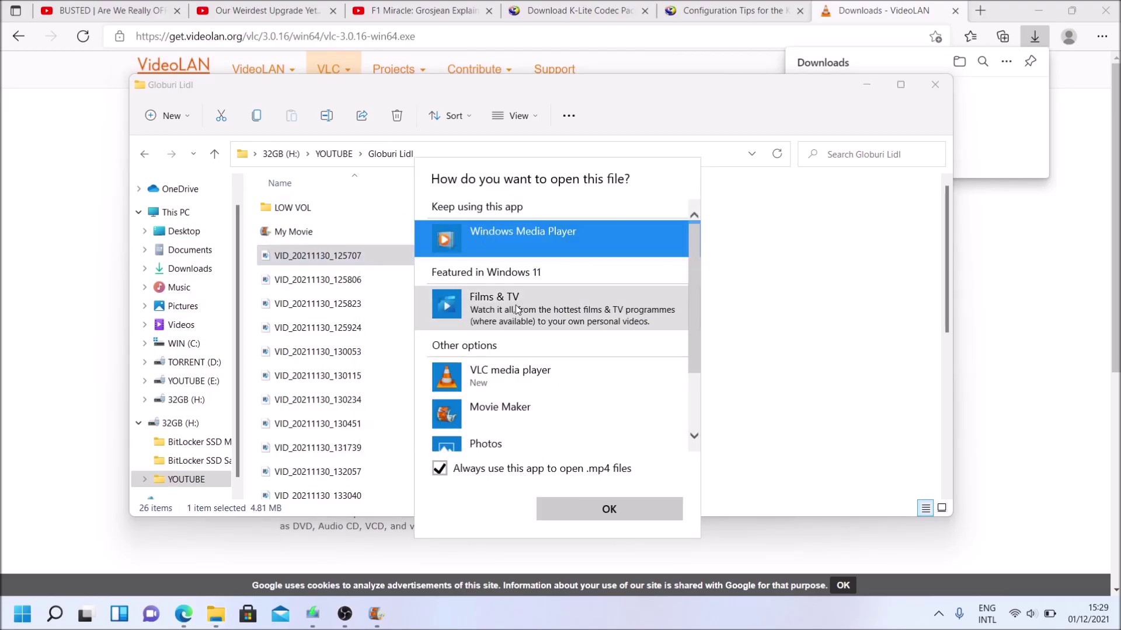
left_click(516, 374)
left_click(611, 509)
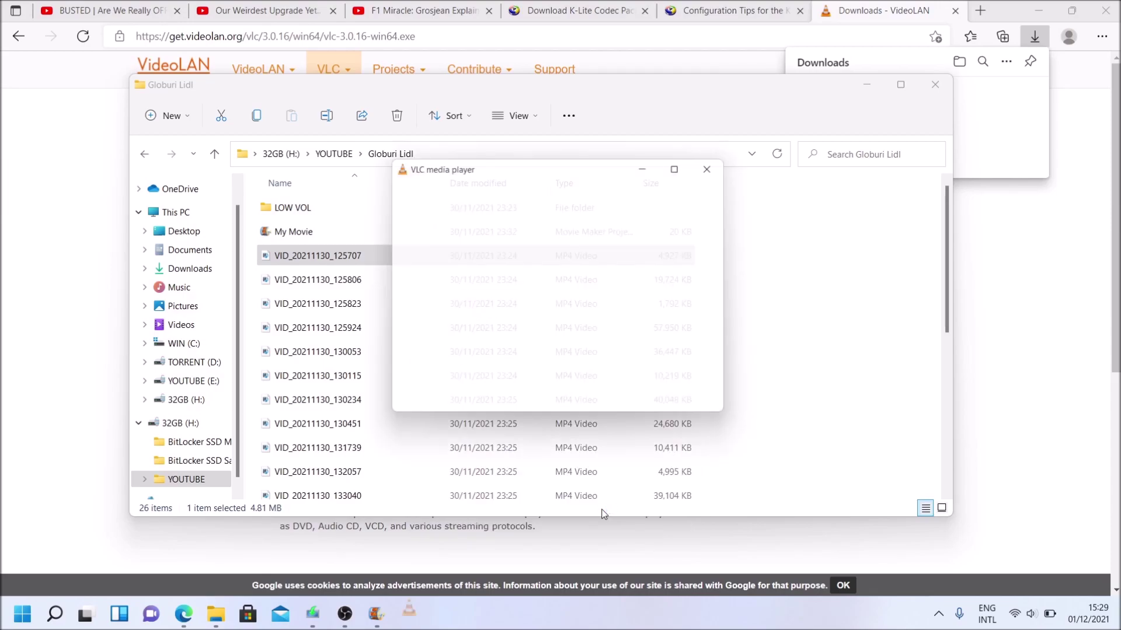